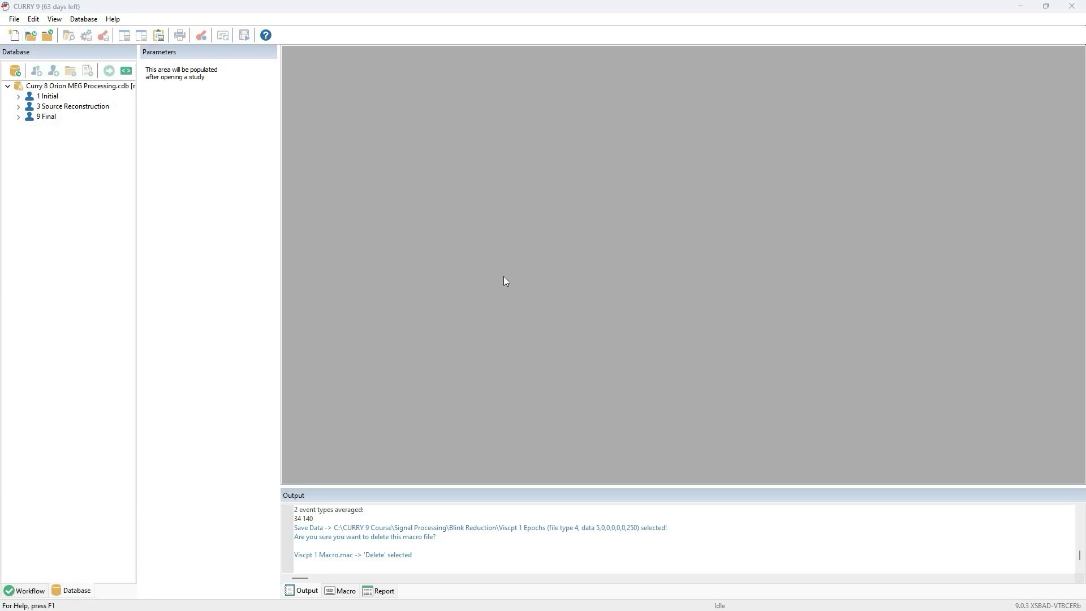
- Open the Viscpt 1.cnt recording and create a new macro named Create Averages
double_click(496, 276)
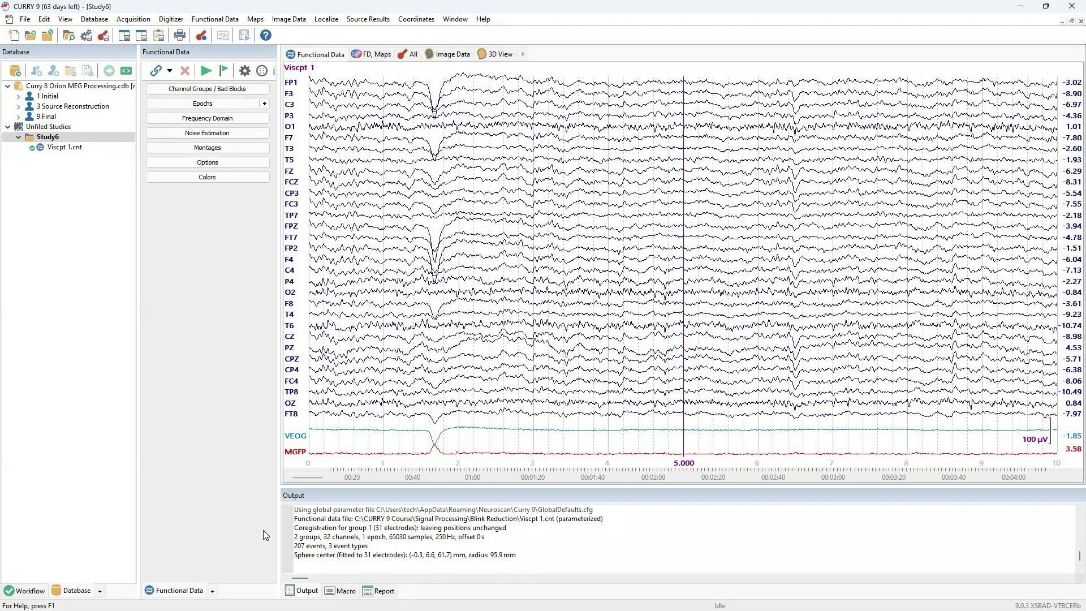
left_click(344, 591)
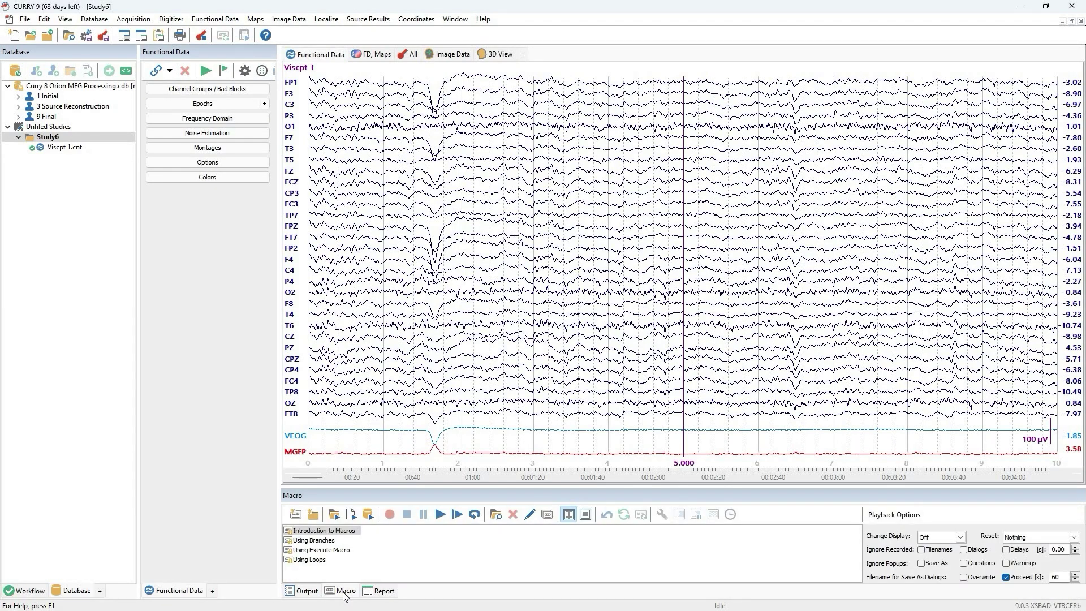
left_click(296, 516)
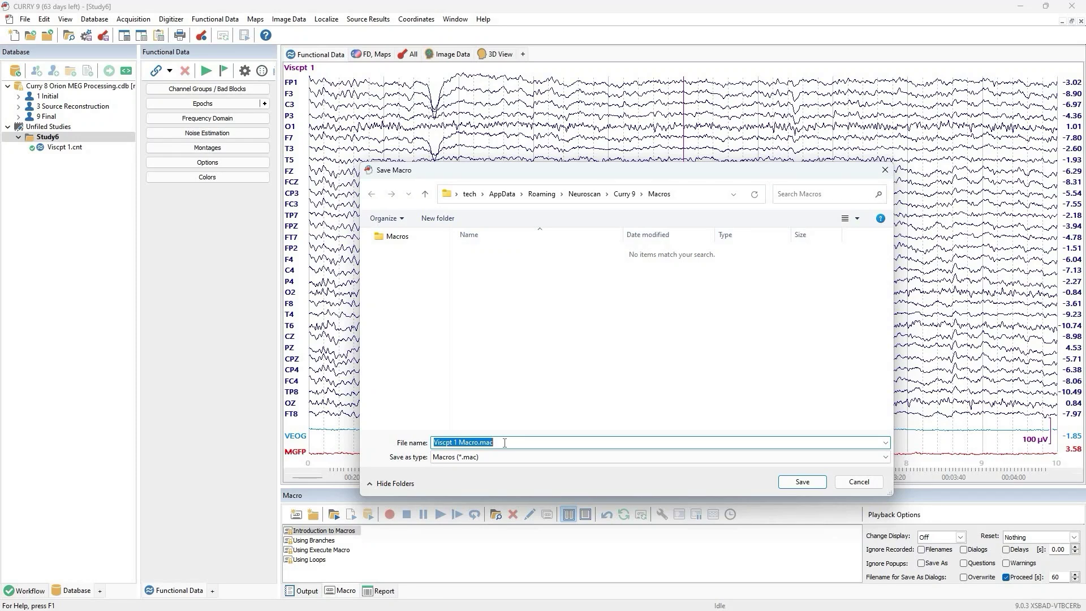
type("Create Averages")
left_click(799, 483)
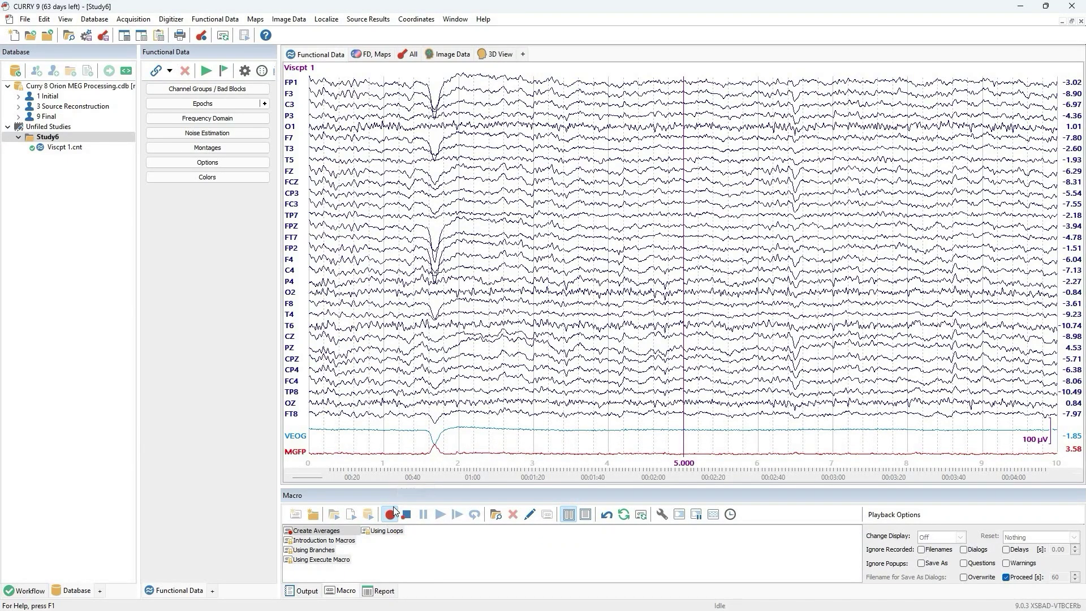
- Start recording the Create Averages macro and add a Constant baseline correction to the processing chain
left_click(389, 521)
left_click(265, 104)
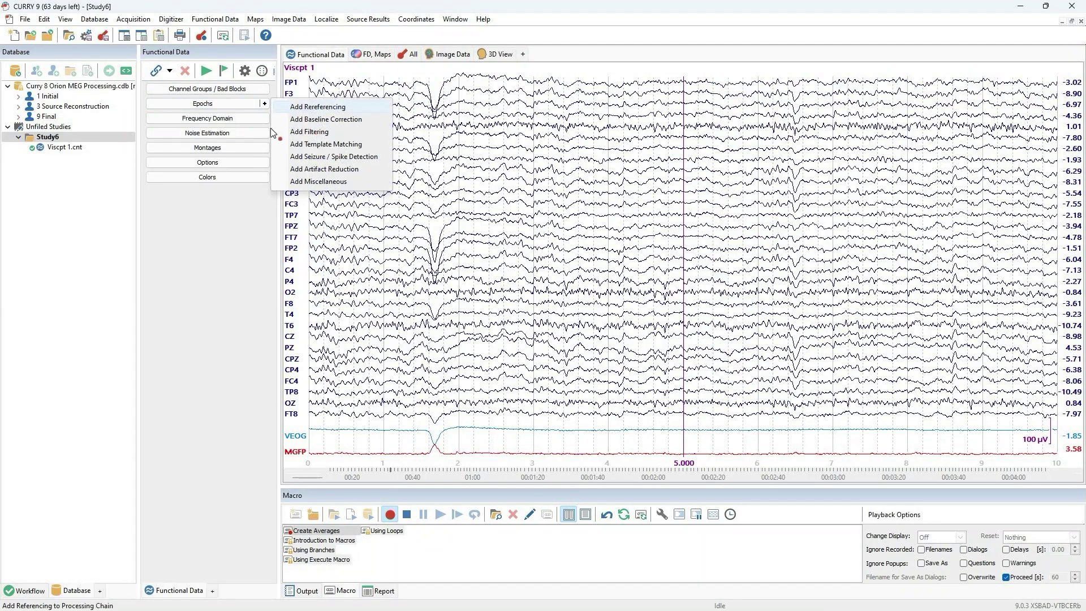
left_click(281, 118)
left_click(197, 132)
- Add filtering after the baseline correction, using the User Defined (Auto) bandpass filter type
left_click(264, 118)
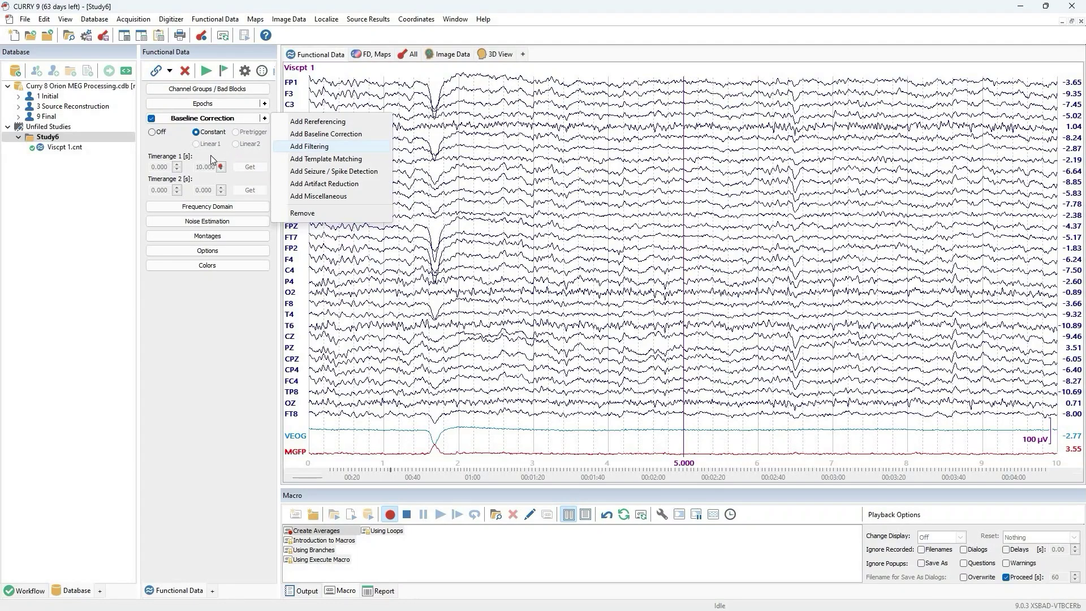
left_click(297, 147)
left_click(227, 157)
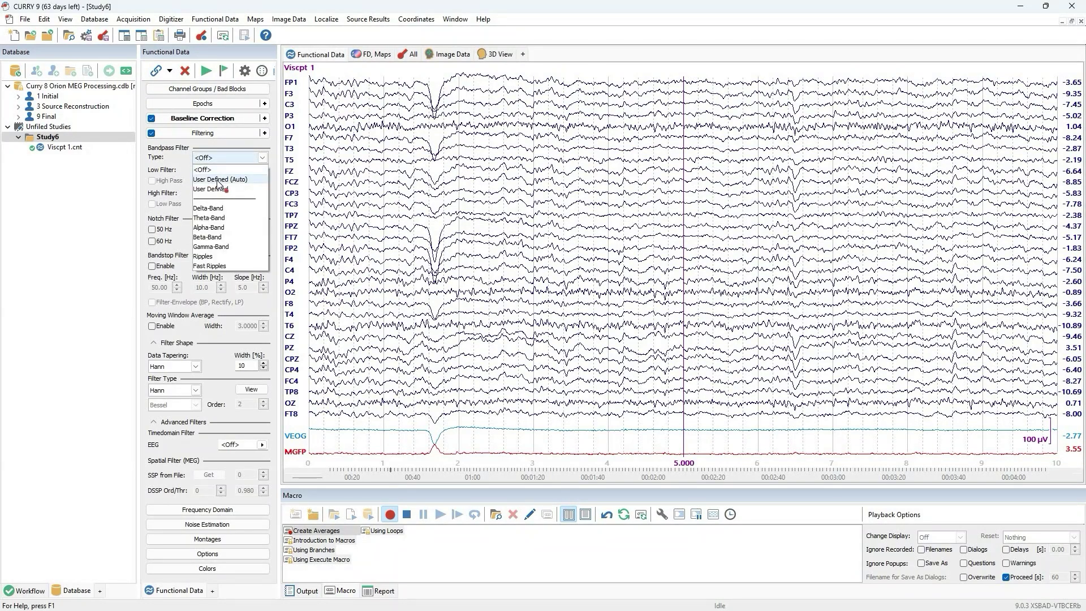
left_click(218, 180)
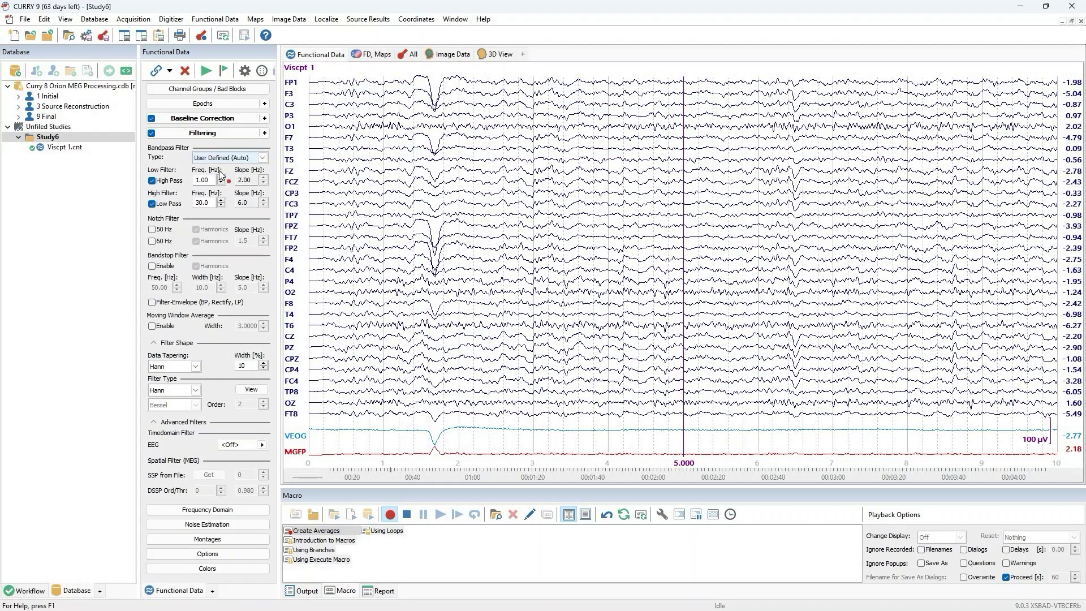
left_click(223, 135)
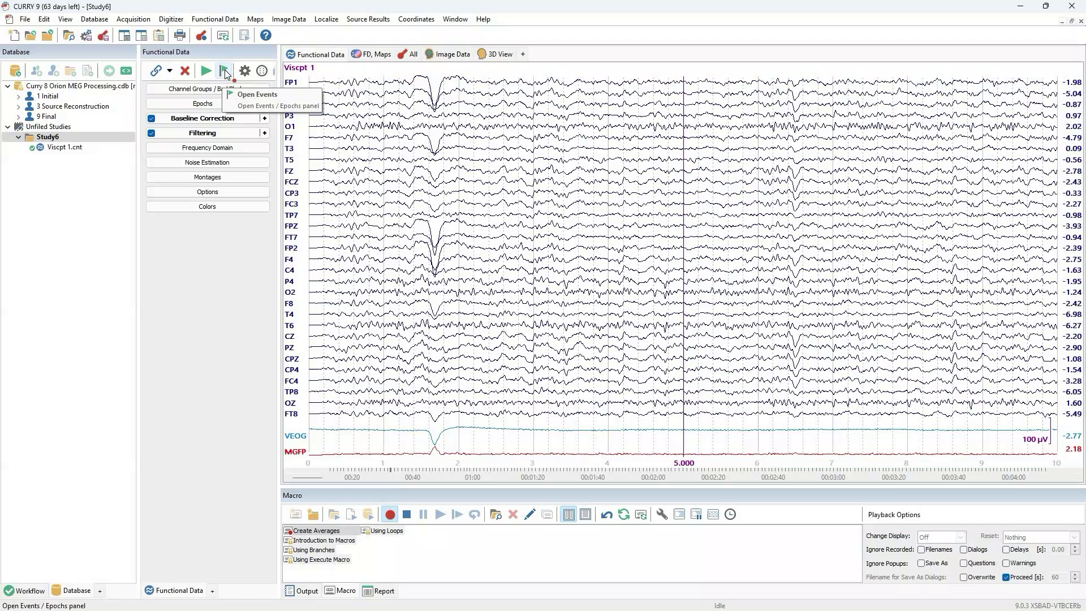
- Open the events and assign event type 1 to average group 1 and event type 2 to group 2
left_click(225, 72)
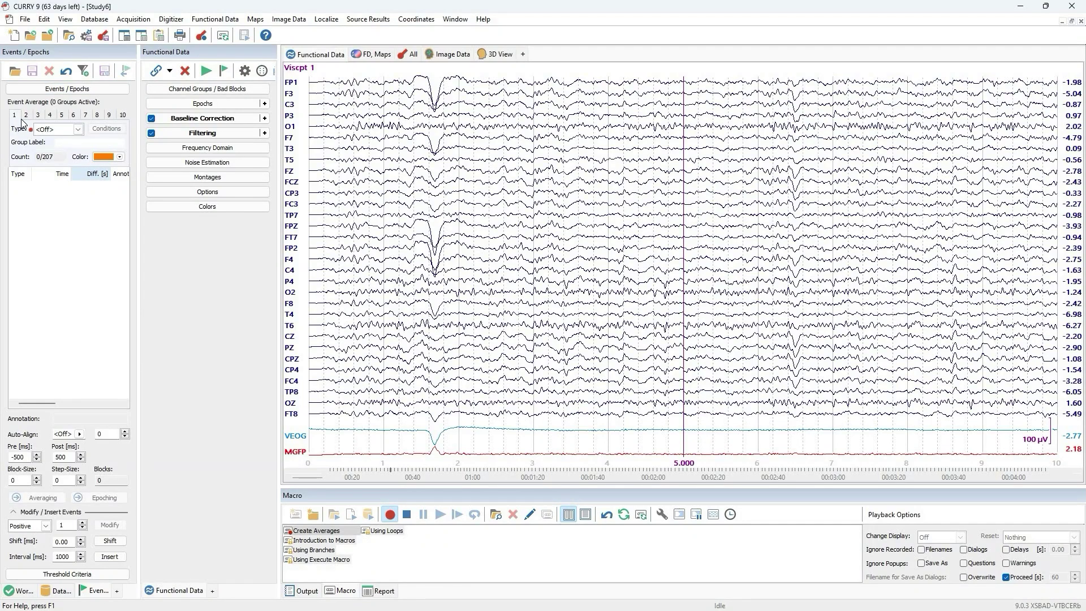
left_click(59, 130)
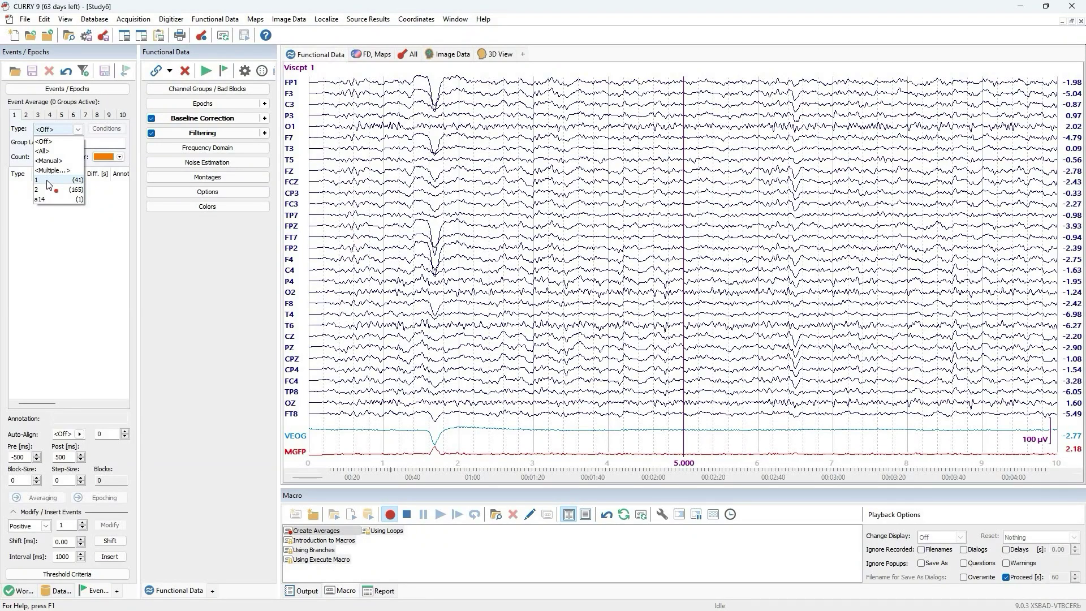
left_click(49, 182)
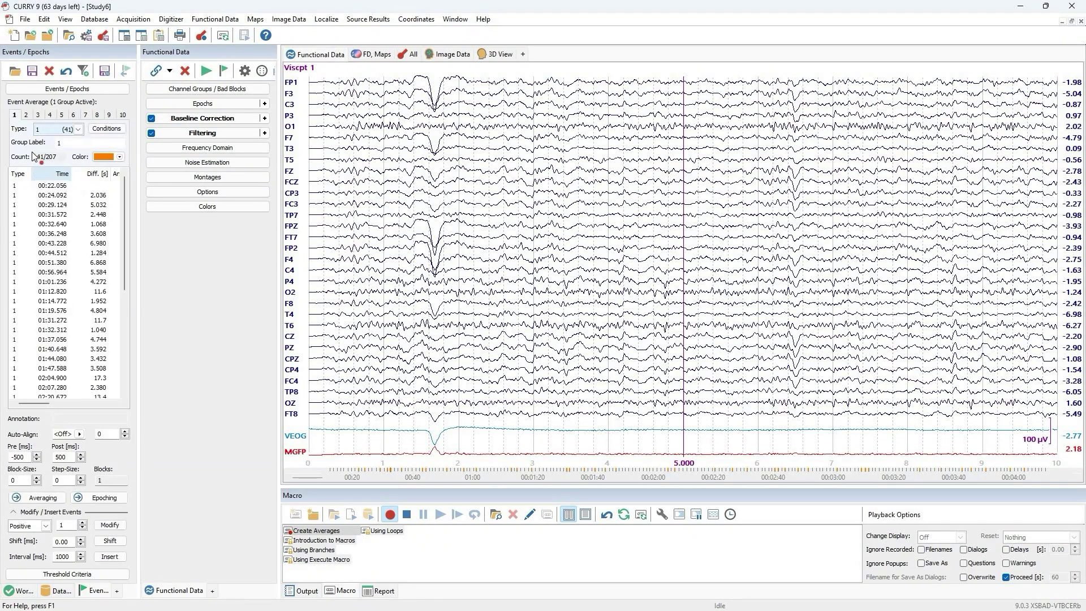
left_click(26, 116)
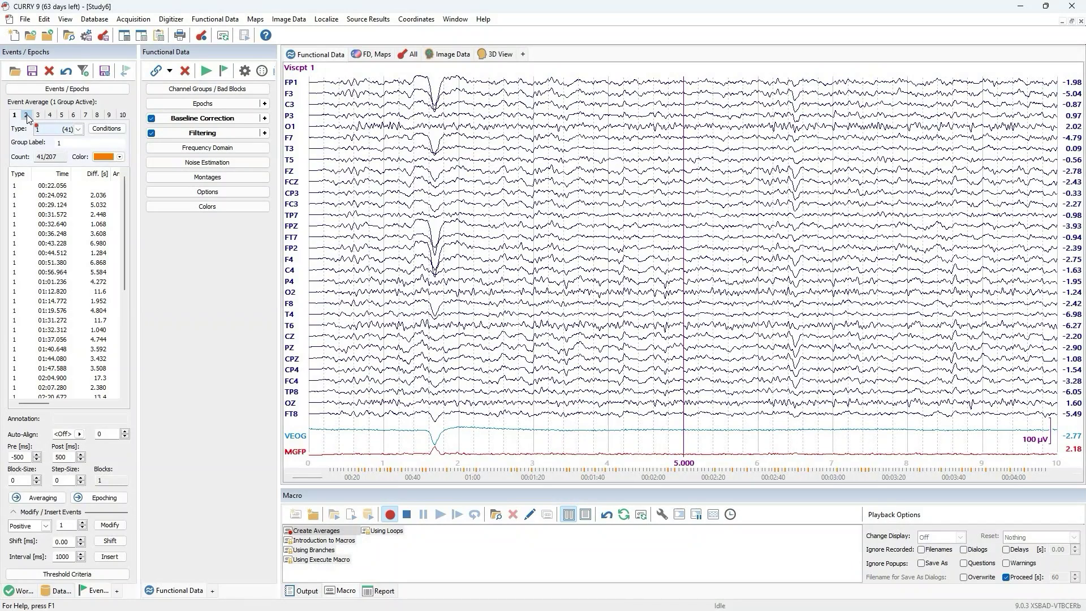
left_click(53, 131)
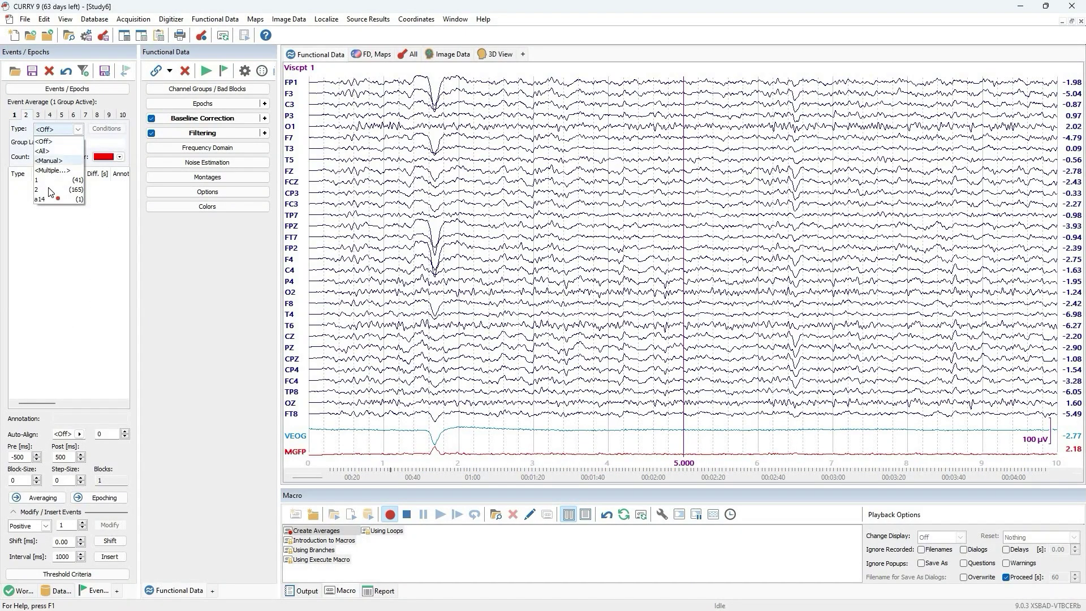
left_click(51, 191)
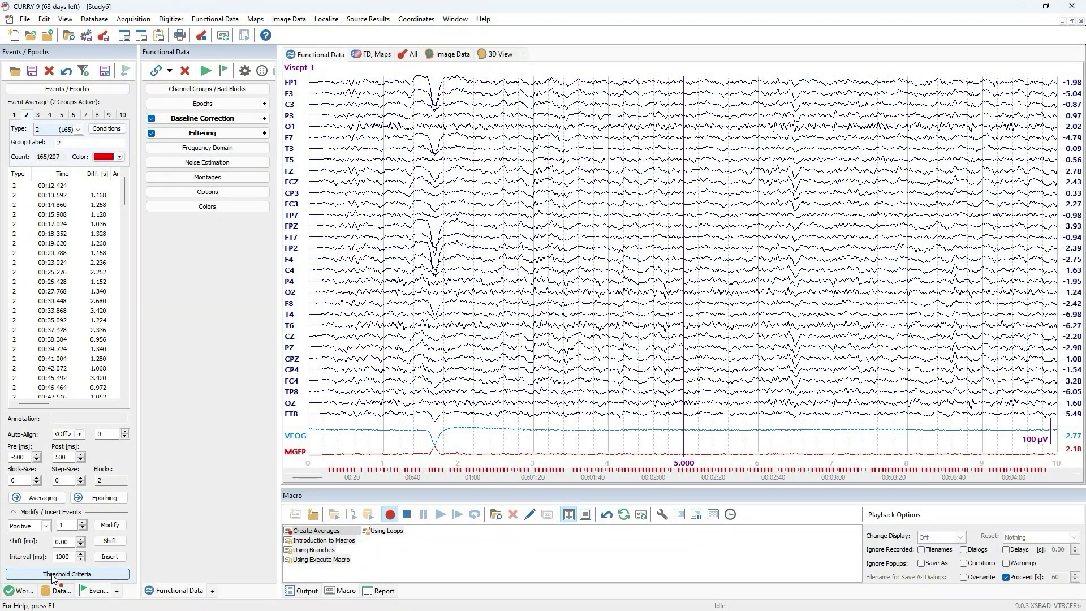
- Apply the amplitude threshold to all channels and scan the events with display updating turned off
left_click(53, 574)
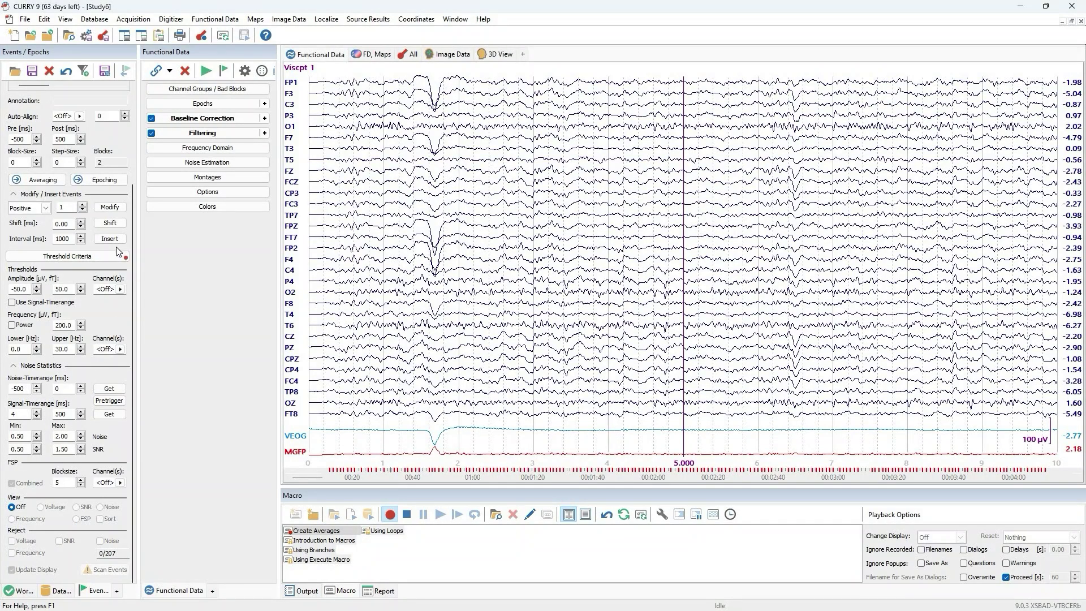
left_click(121, 290)
key("Right")
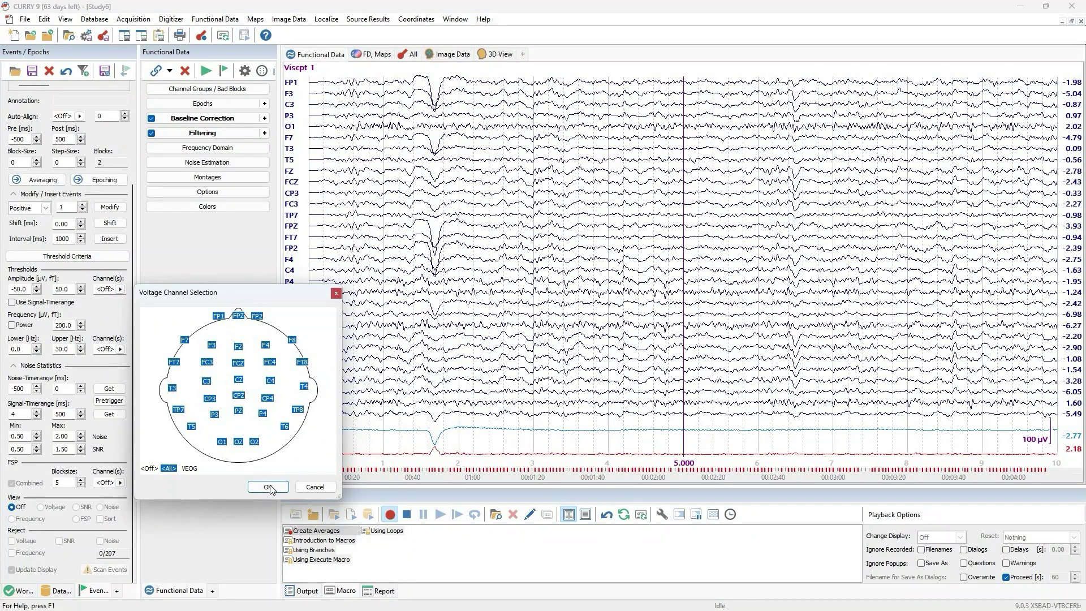
left_click(270, 487)
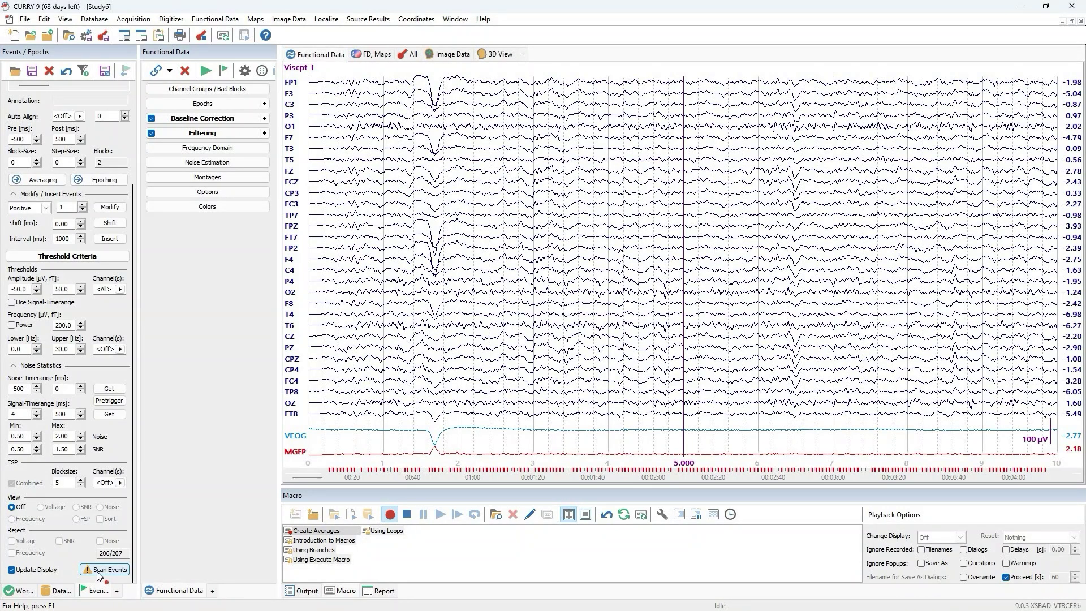
left_click(44, 572)
left_click(96, 570)
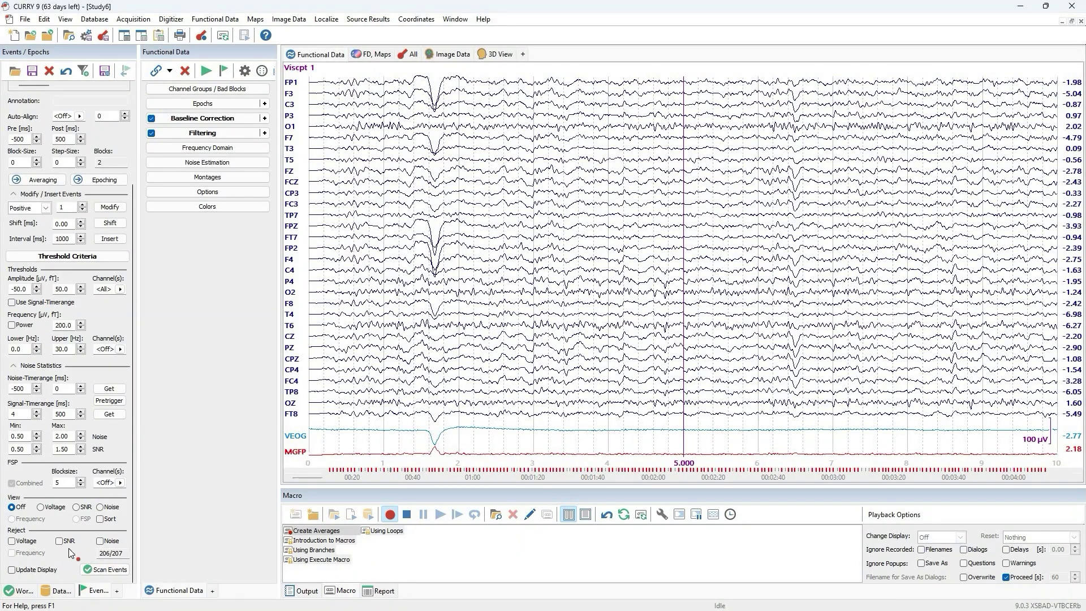
- Reject events by the voltage criterion and average the remaining epochs of both event groups
left_click(33, 545)
left_click(48, 257)
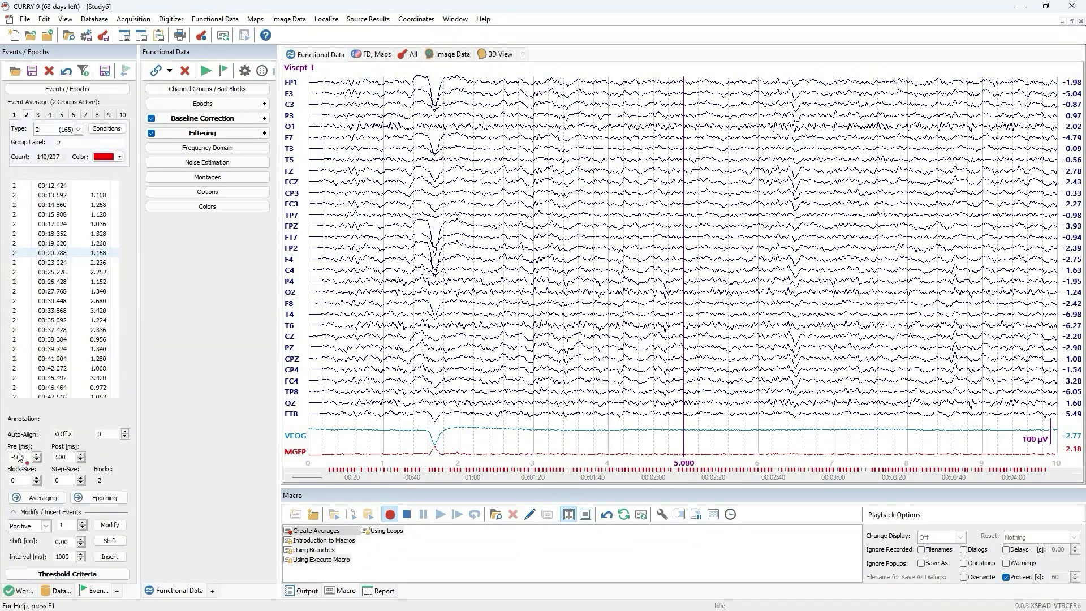
left_click(50, 499)
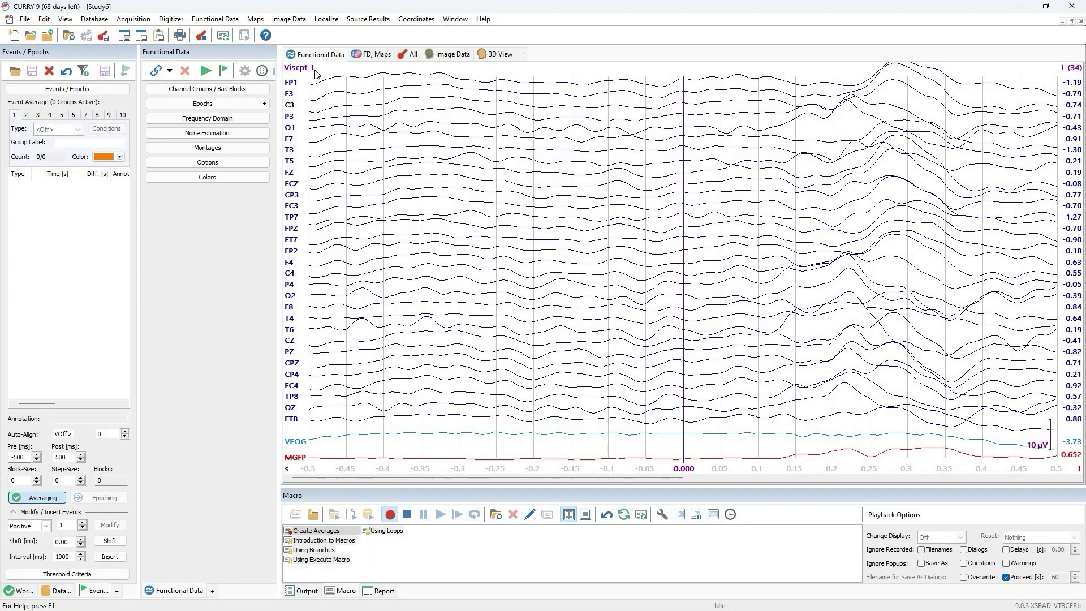
- Overlay the averaged channels as a butterfly plot at a 5 µV scale and switch to the type 2 average
mouse_move(298, 74)
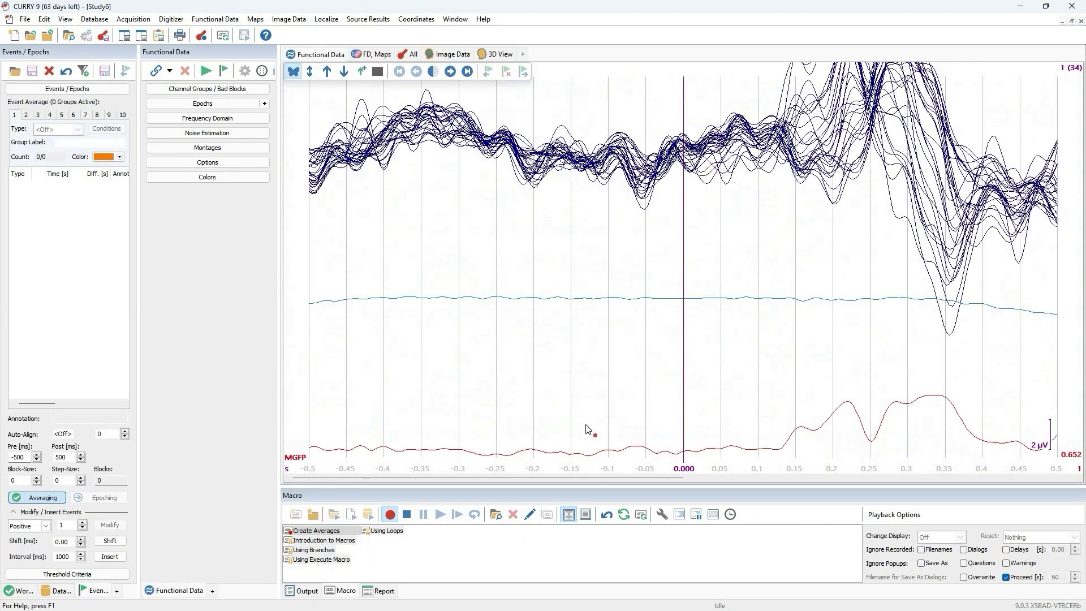
key("Down")
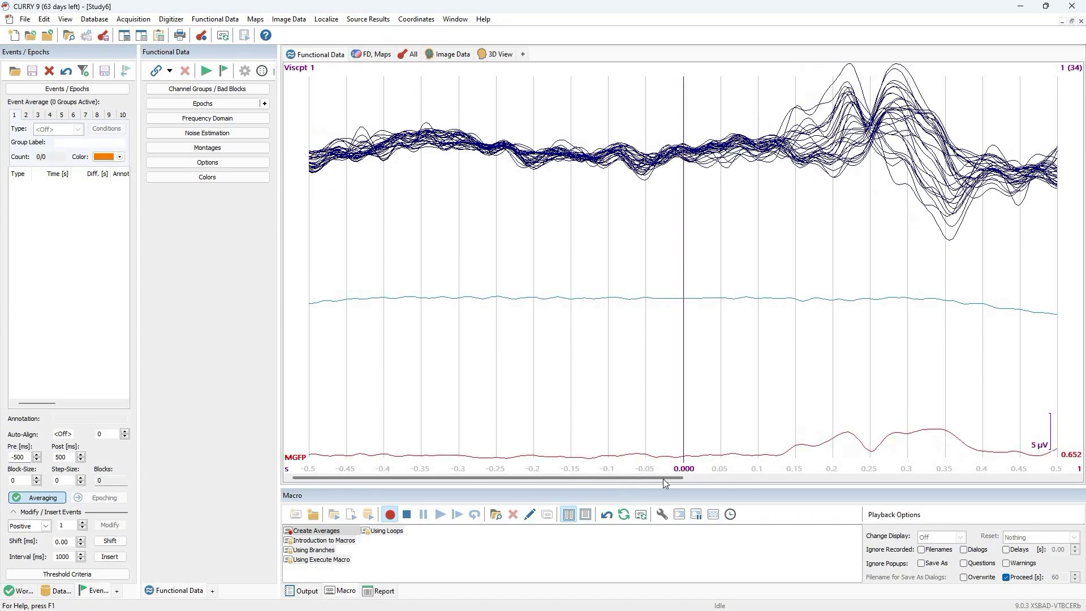
left_click(761, 481)
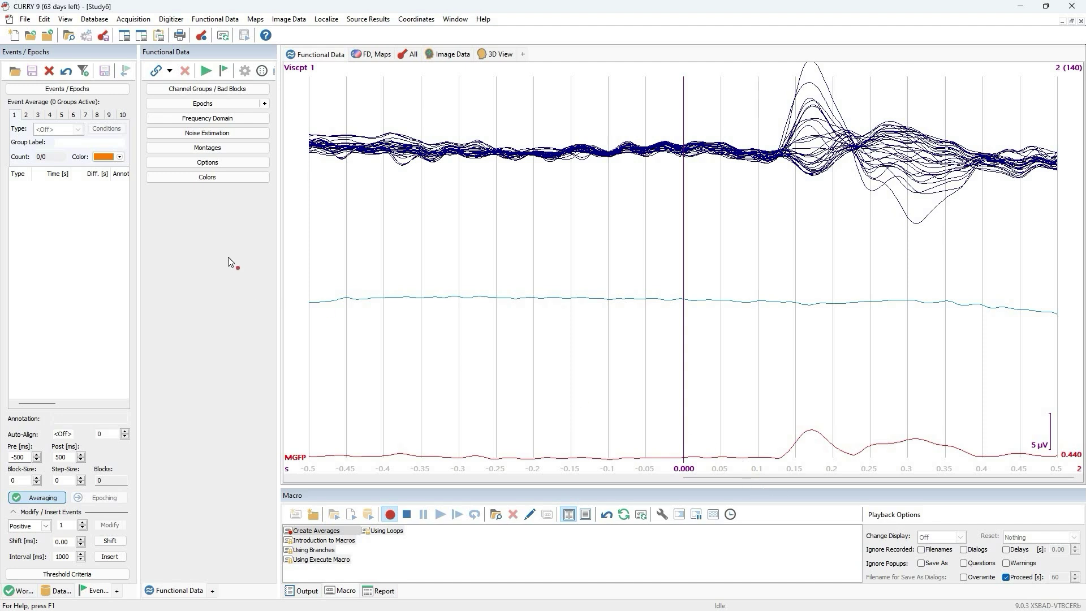
- Save the functional data as Viscpt 1 Averages in CURRY Float Format and stop the macro recording
left_click(25, 21)
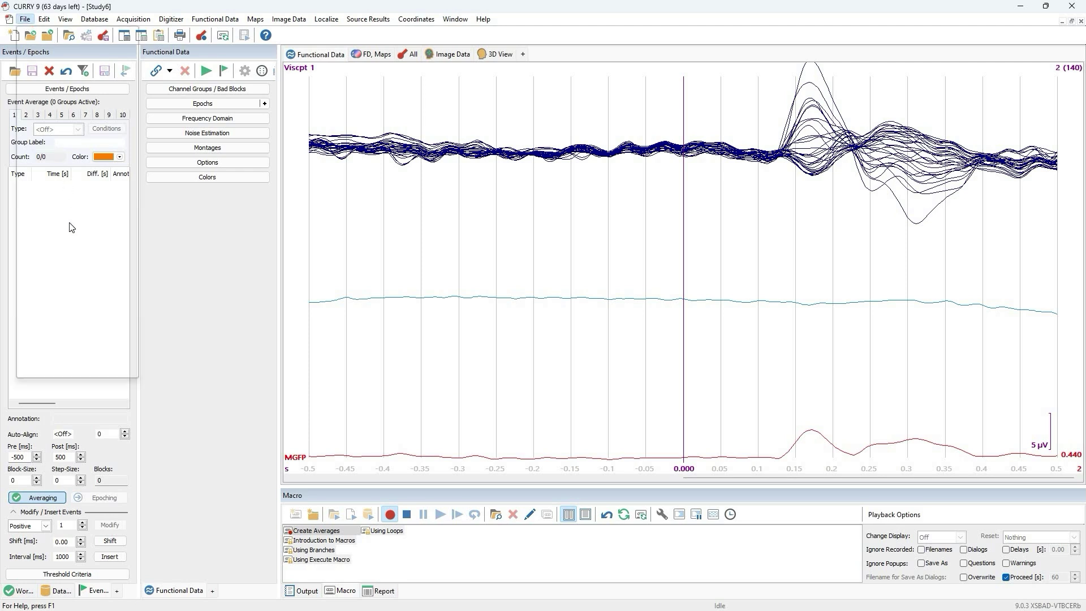
mouse_move(135, 231)
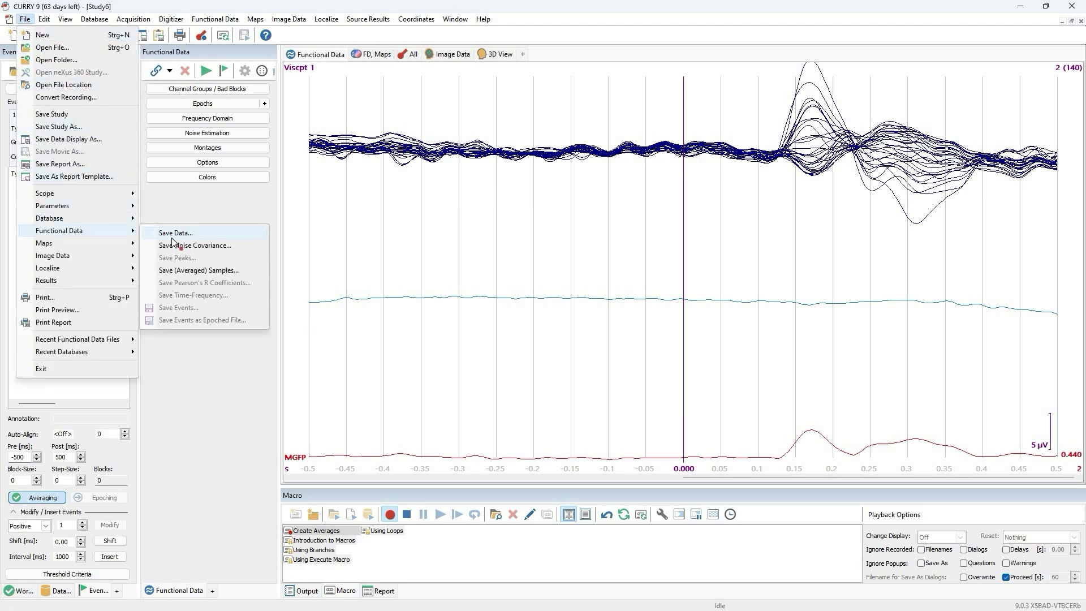
left_click(173, 231)
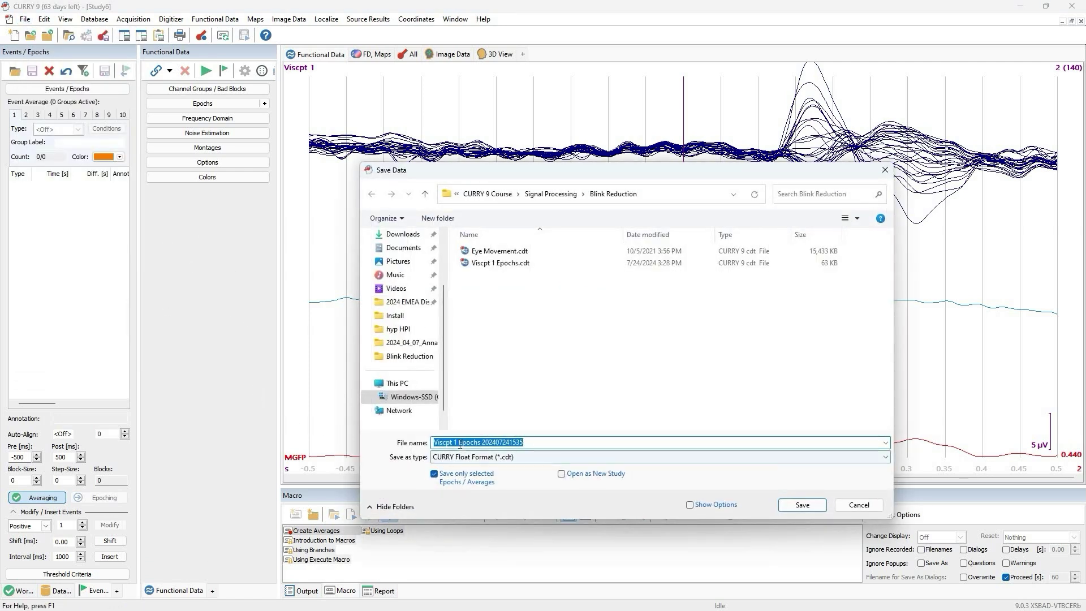
left_click_drag(459, 442, 554, 442)
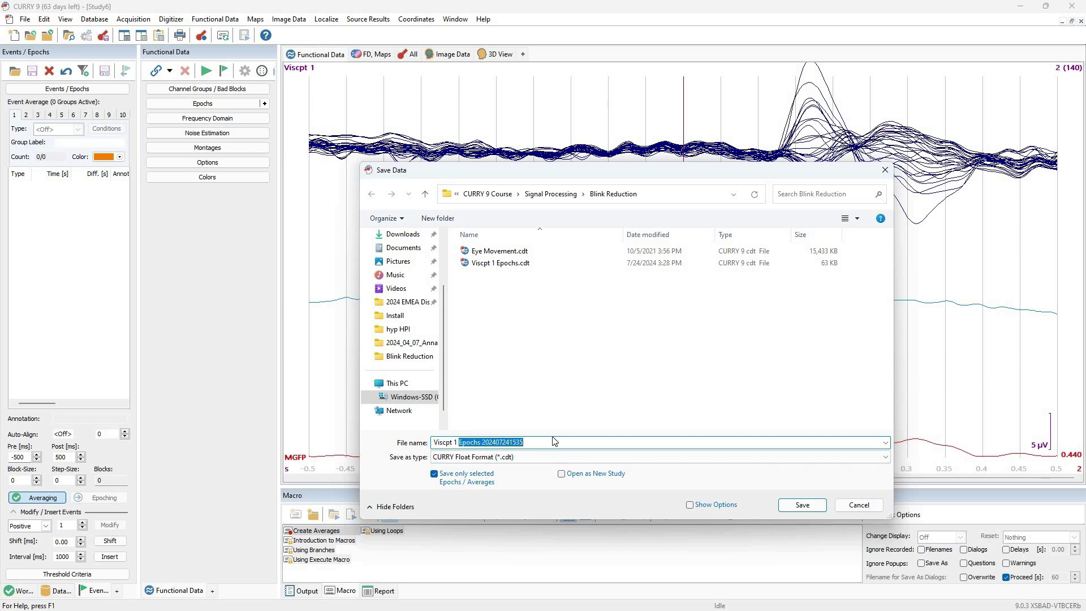
type("Averages")
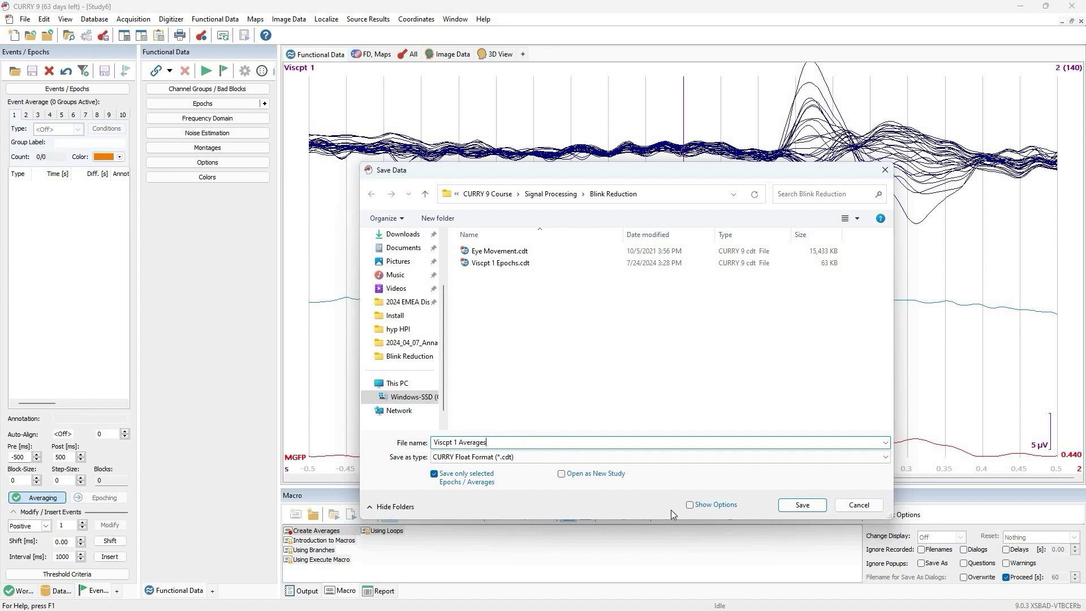
left_click(786, 508)
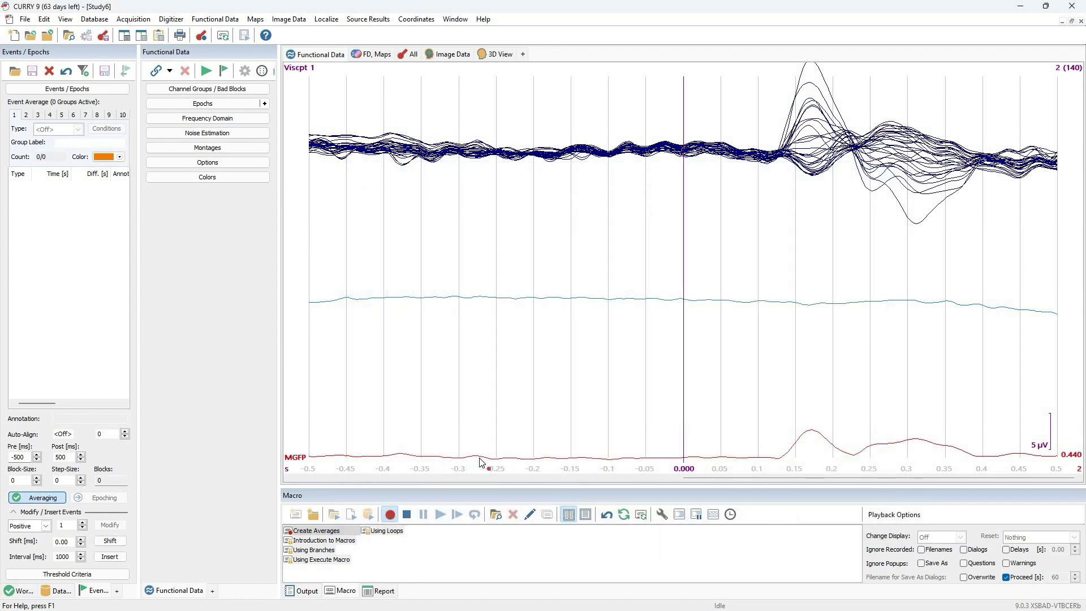
left_click(407, 515)
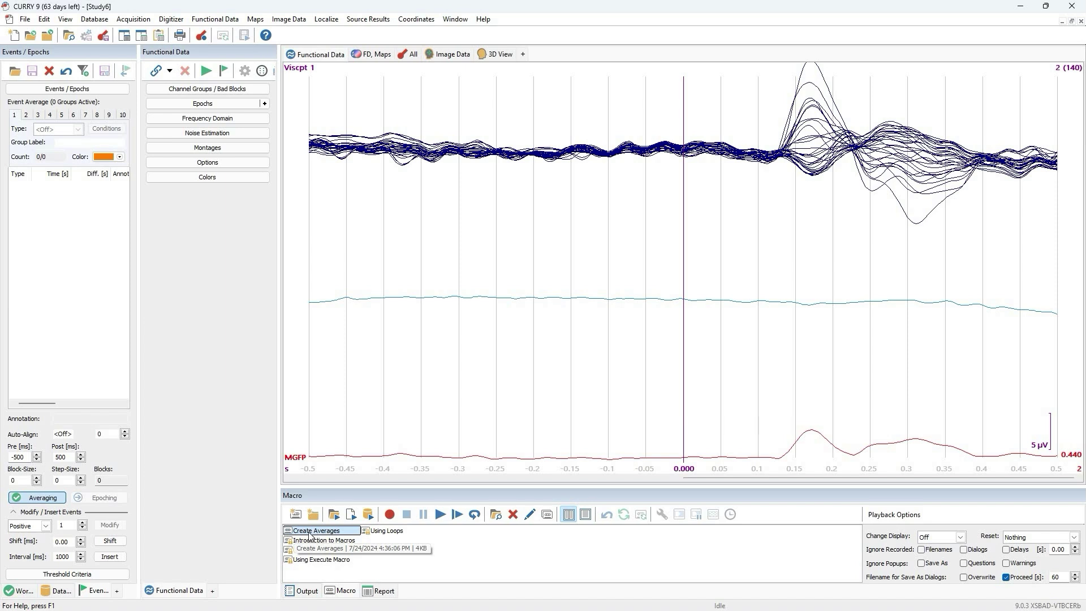
- Open the Create Averages macro in the text editor, enlarge the window and review the recorded commands
right_click(310, 535)
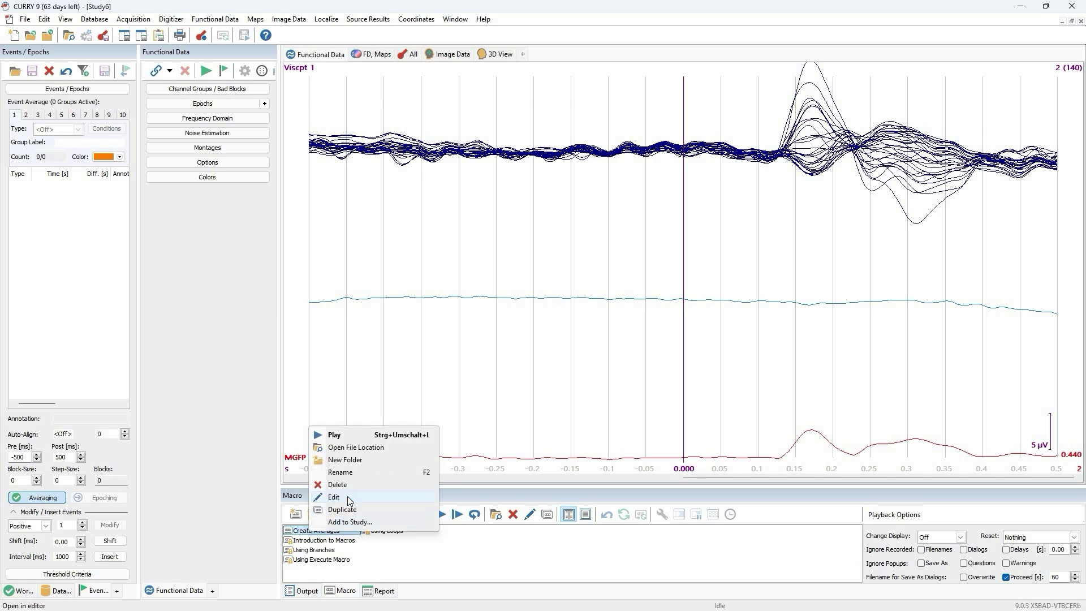
left_click(347, 497)
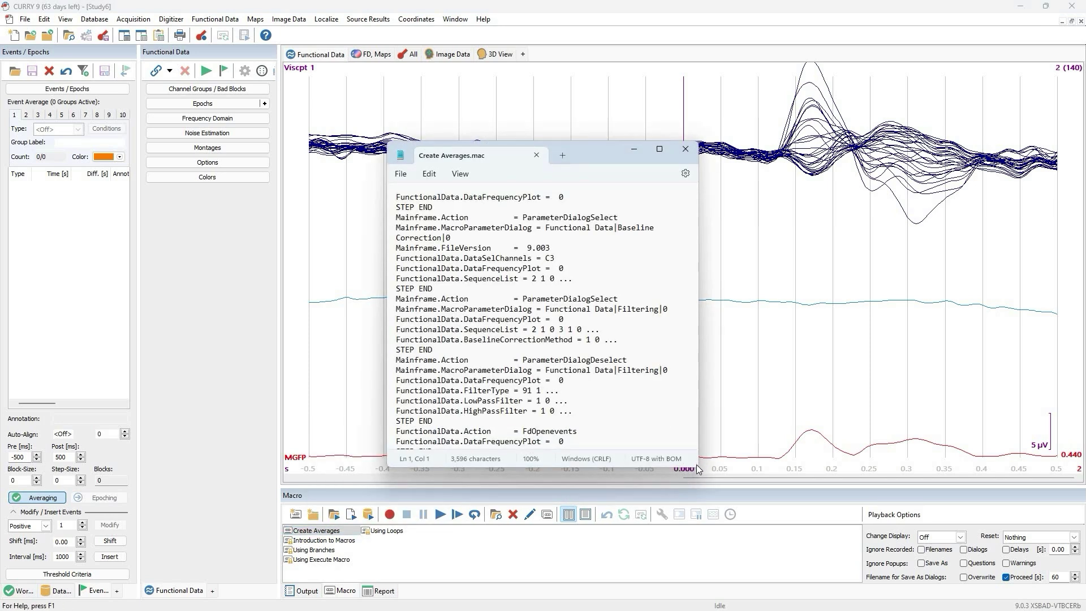
left_click_drag(695, 468, 858, 569)
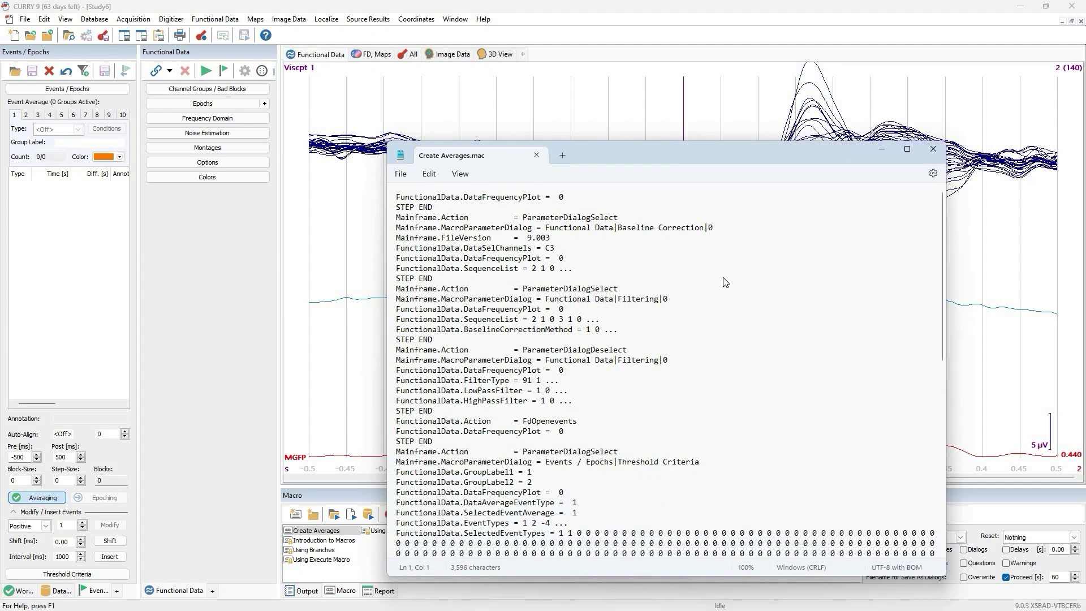
scroll(726, 282, "down", 5)
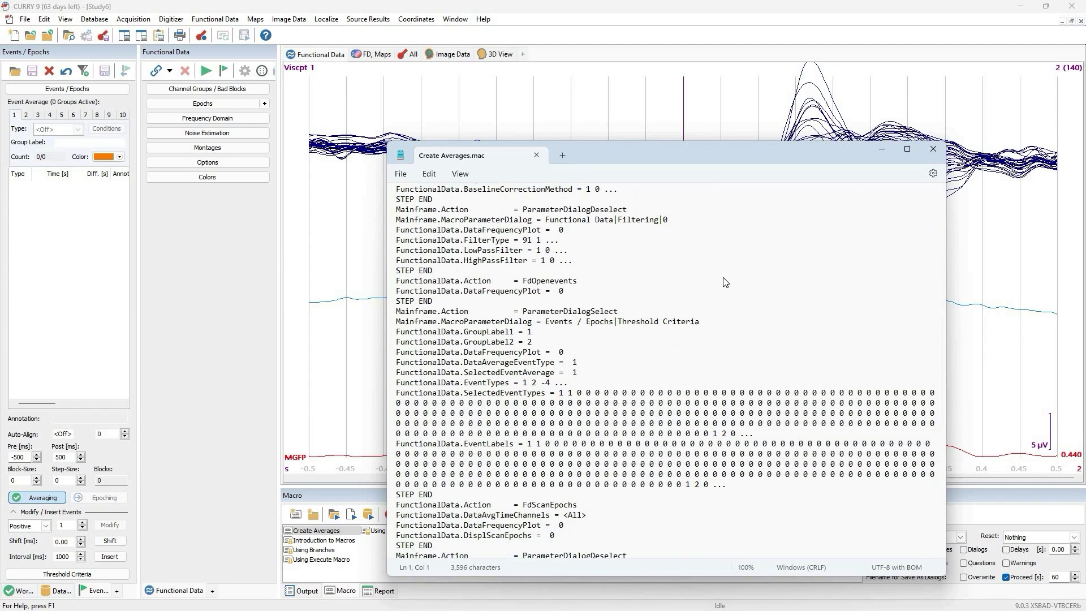
- Review the macro's closing averaging and export commands, highlight the Study.FileName path and move the editor window aside
scroll(726, 282, "down", 8)
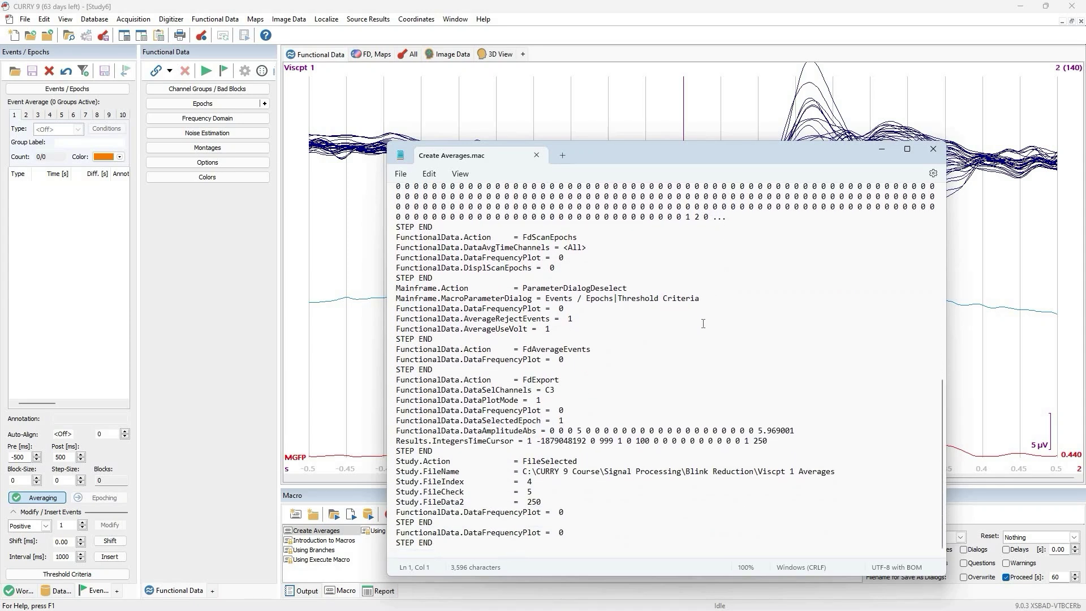
scroll(719, 339, "up", 3)
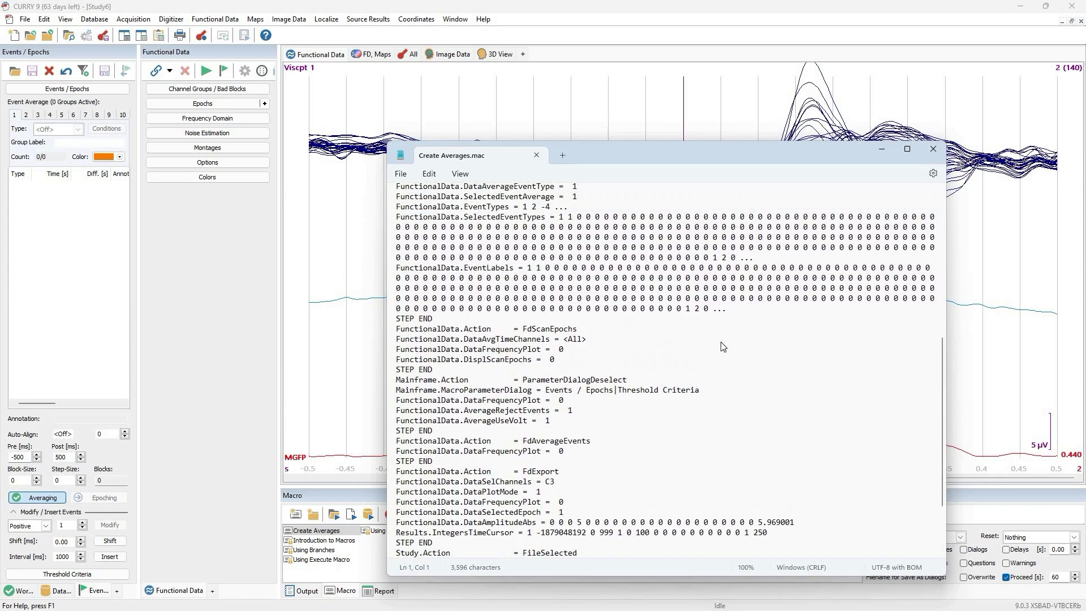
scroll(687, 376, "down", 3)
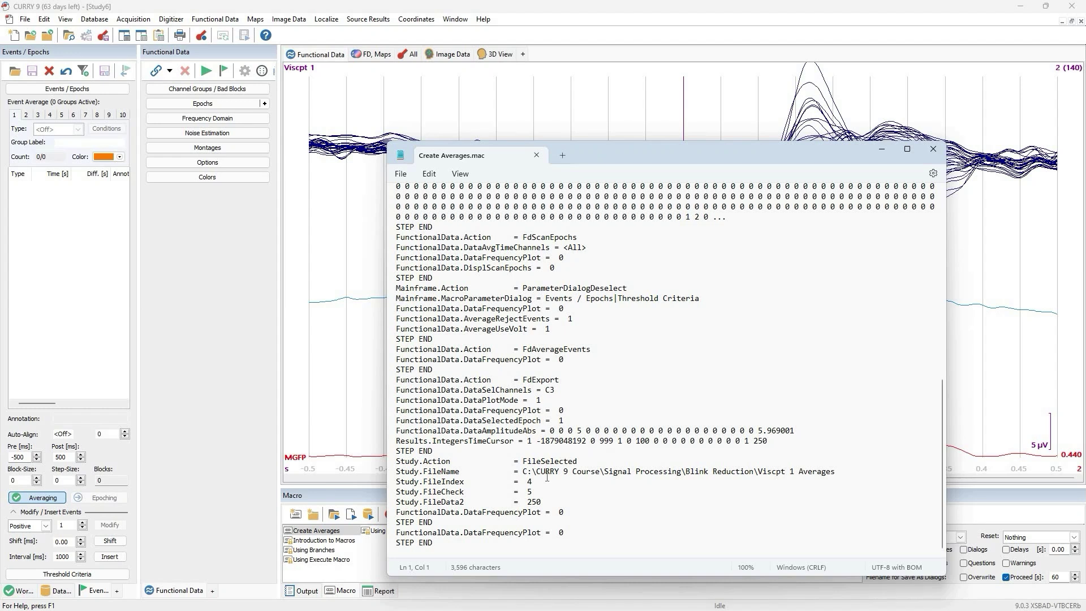
left_click_drag(539, 475, 839, 477)
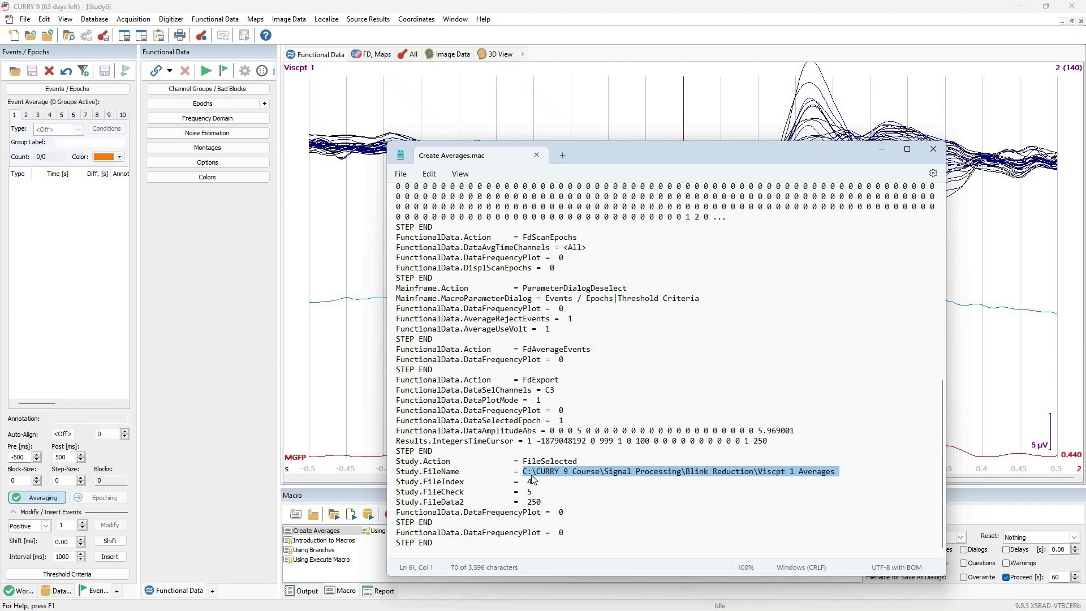
left_click_drag(702, 150, 487, 71)
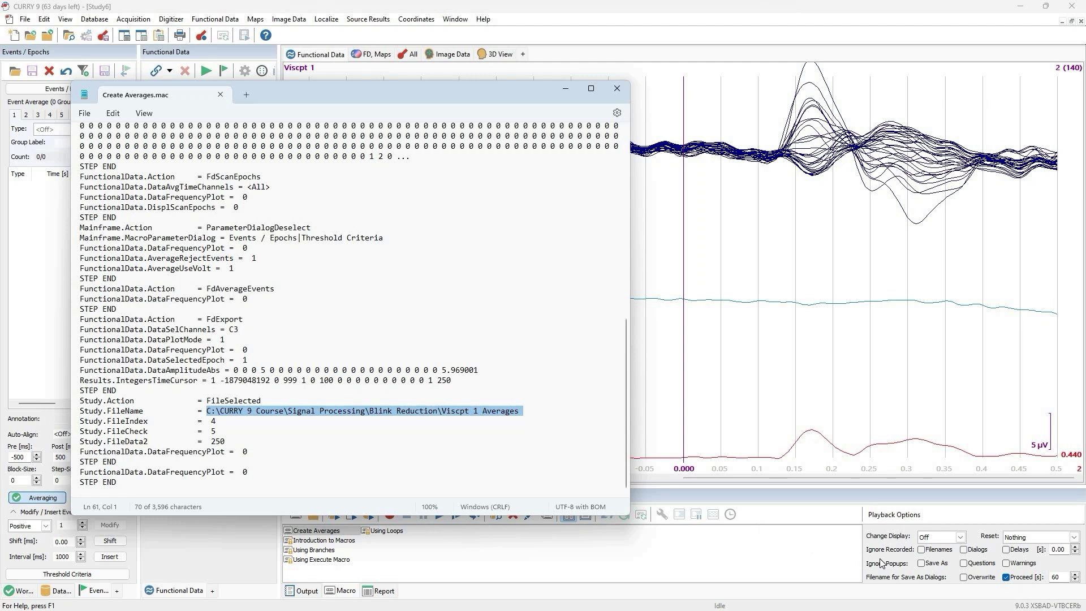
- Open the CURRY 9 User Guide at the Macro topic, read the Playback Options and go to the Field Codes page
left_click(881, 563)
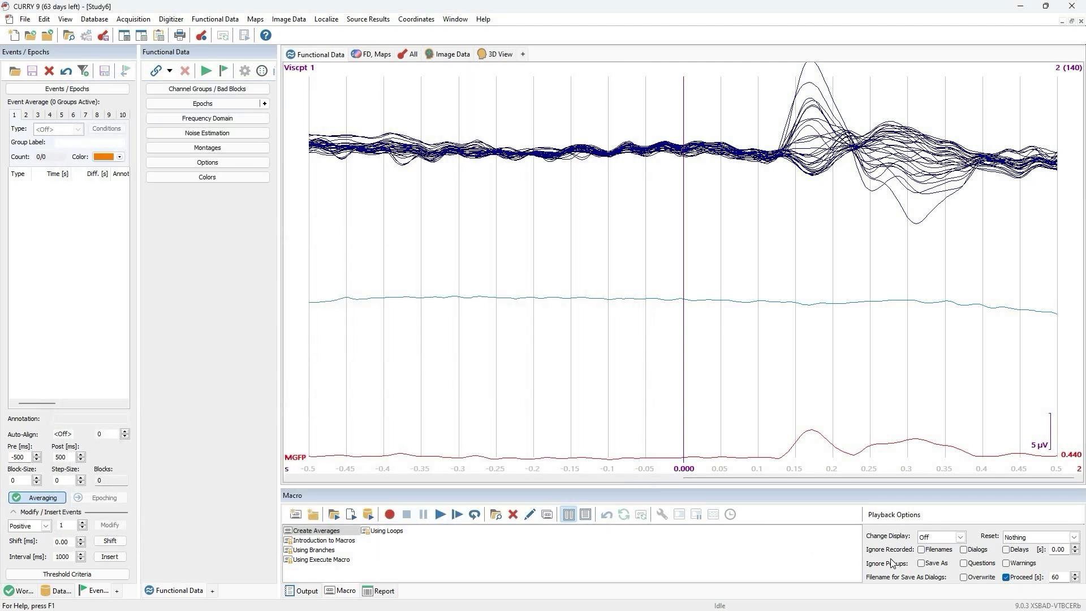
key("F1")
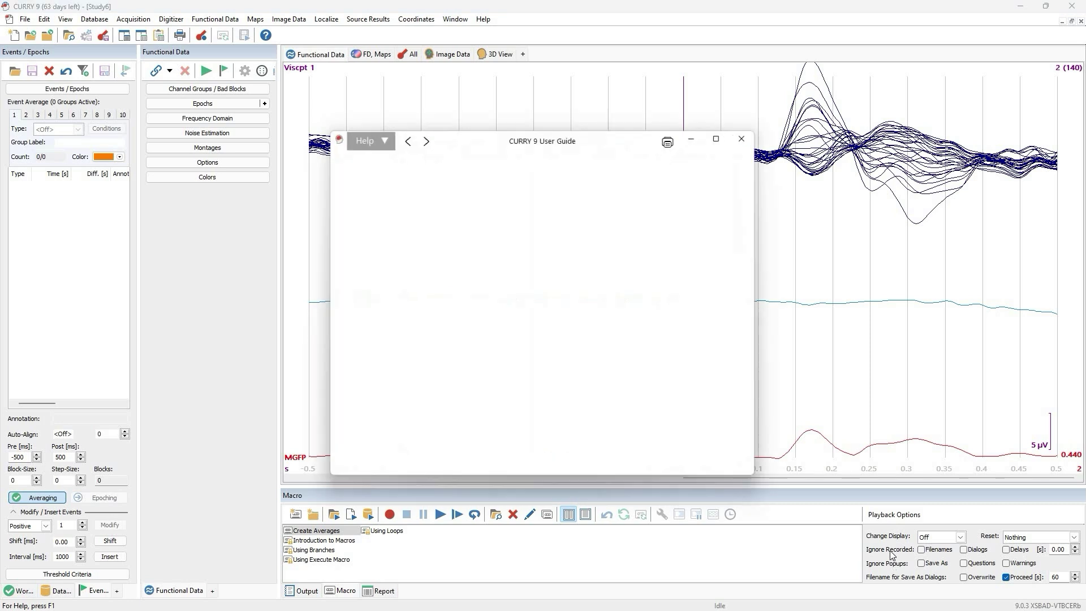
left_click_drag(624, 139, 642, 65)
left_click_drag(936, 481, 1061, 505)
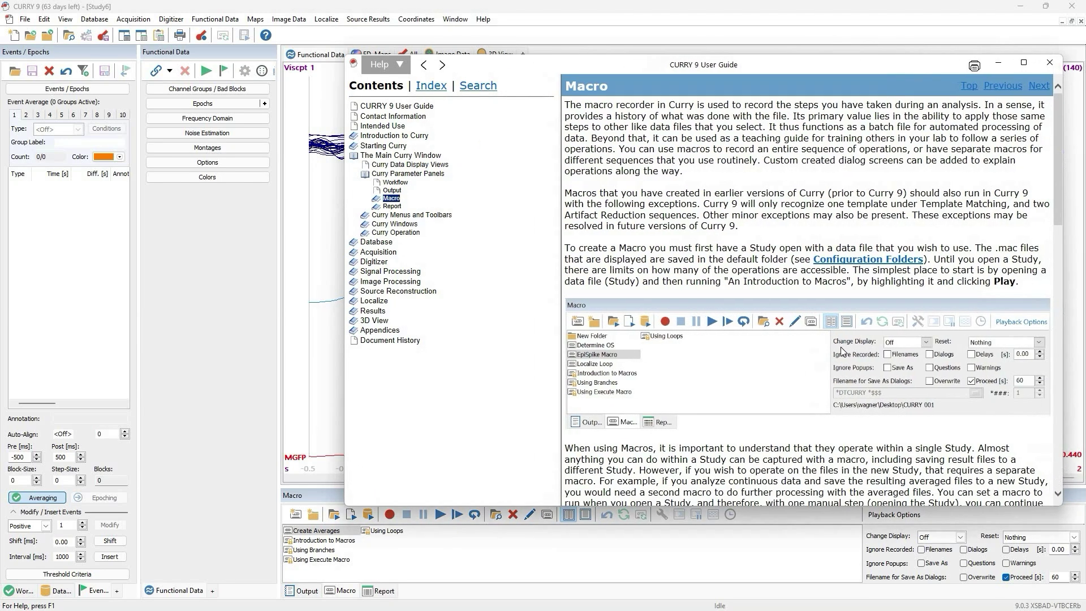
scroll(842, 350, "down", 10)
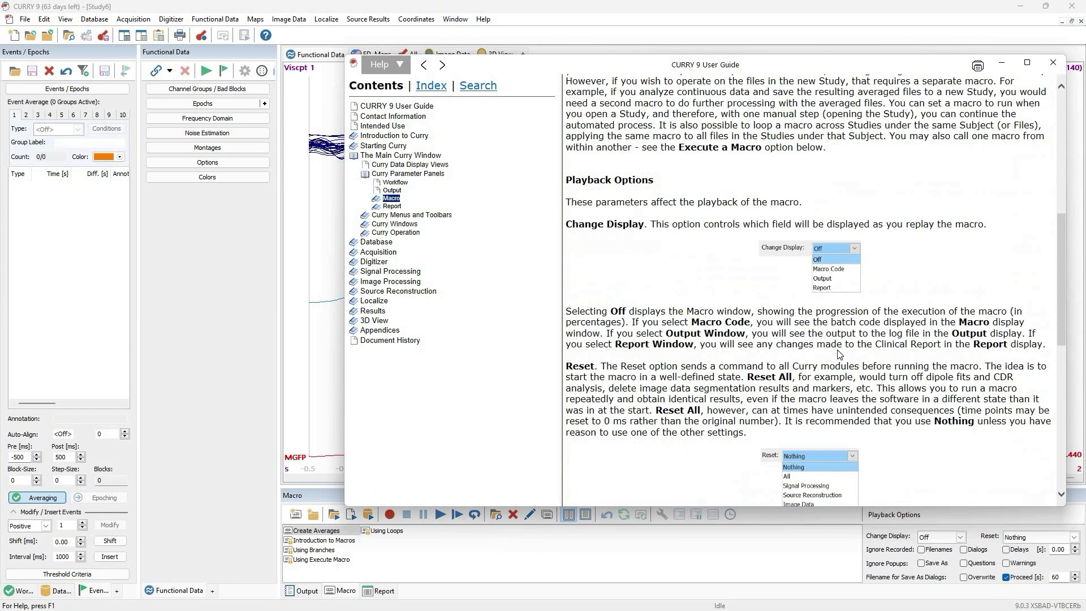
scroll(840, 355, "down", 12)
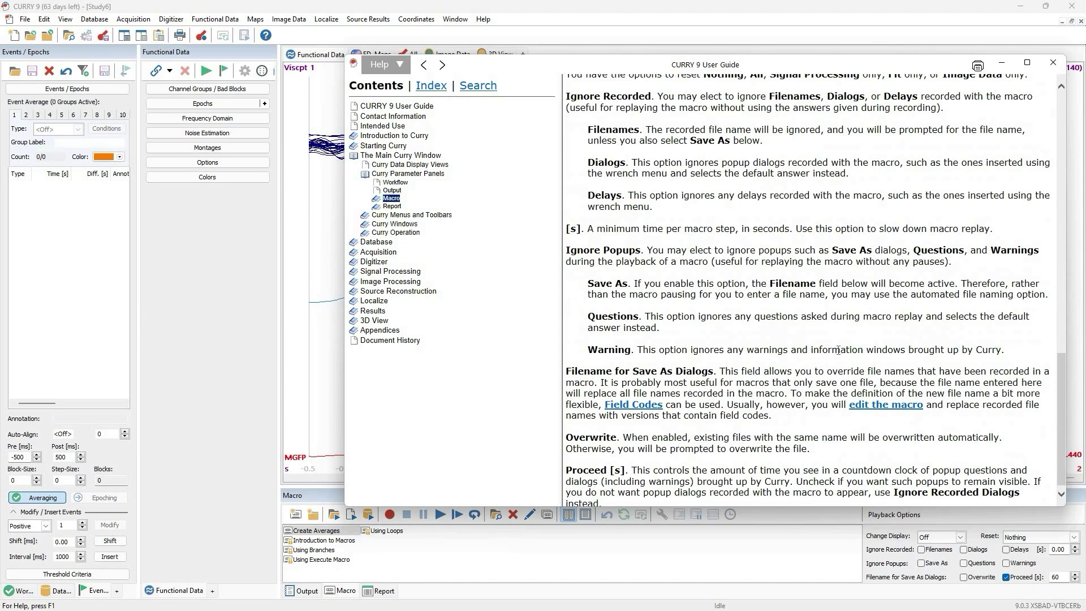
scroll(821, 341, "down", 1)
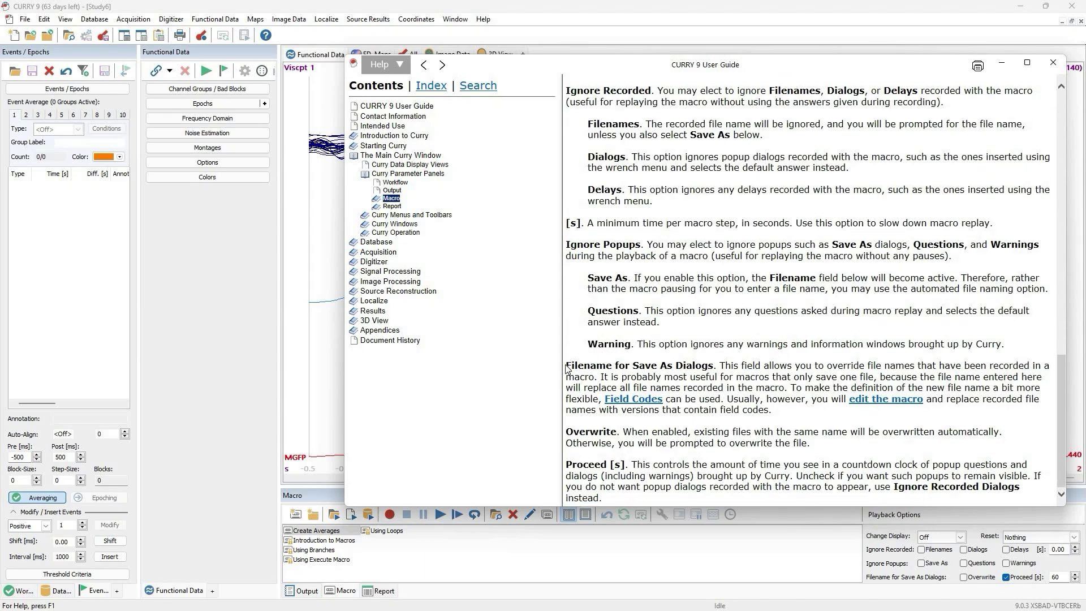
left_click_drag(568, 368, 709, 362)
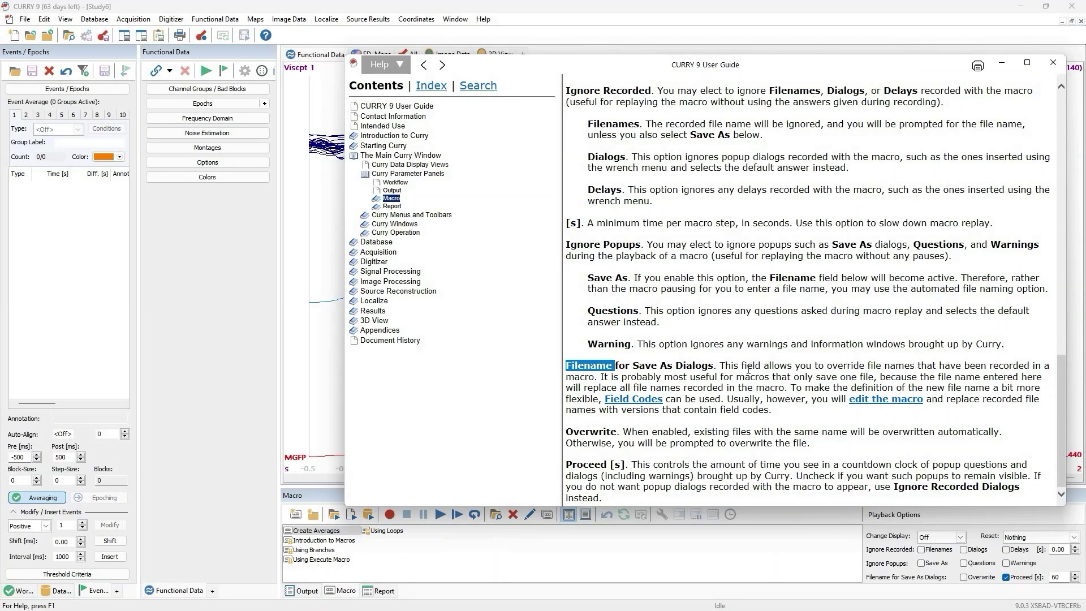
left_click(635, 400)
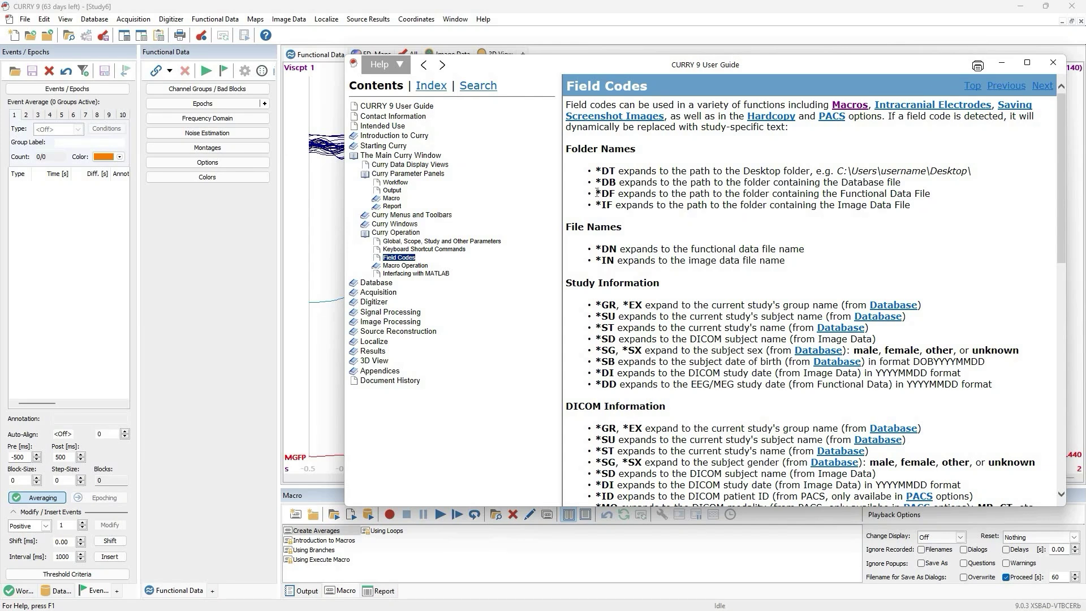
- Look up the functional data folder code and replace the folder path in the macro's Study.FileName line with *DF
double_click(598, 194)
key("alt+Tab")
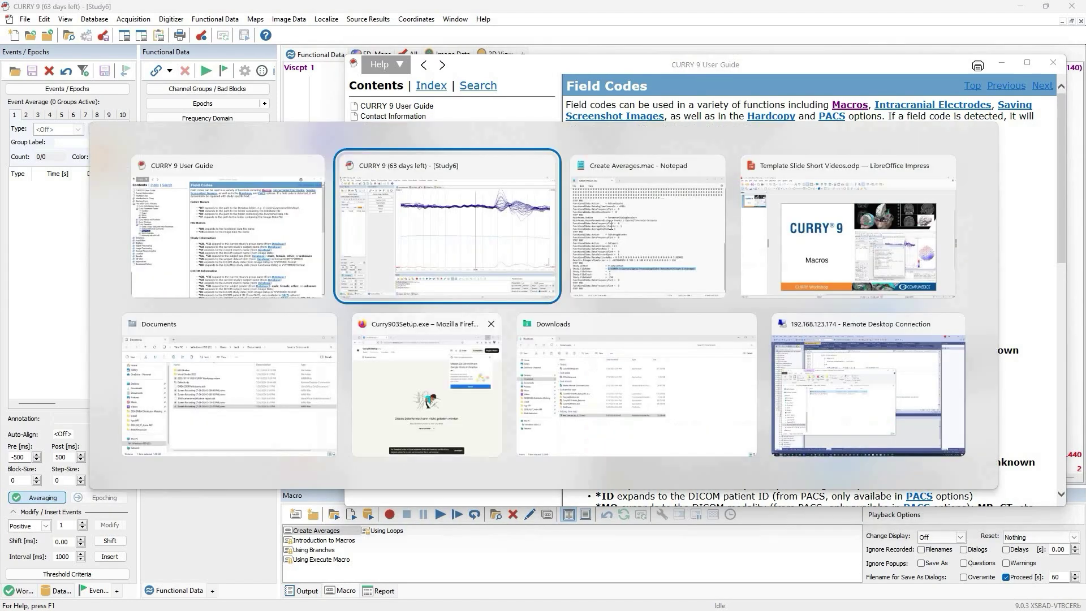
left_click(579, 218)
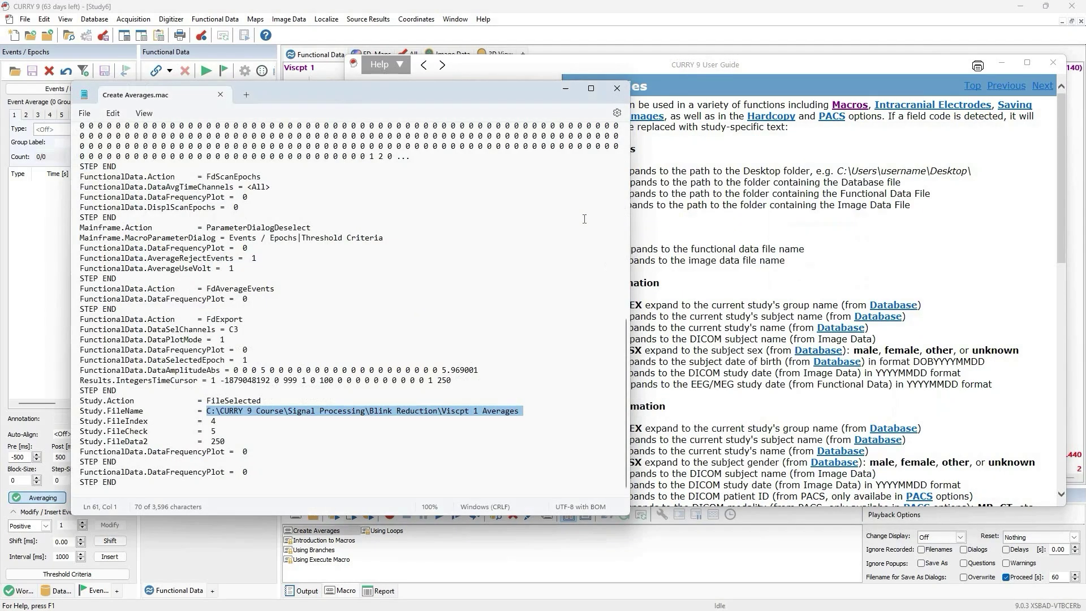
left_click(252, 411)
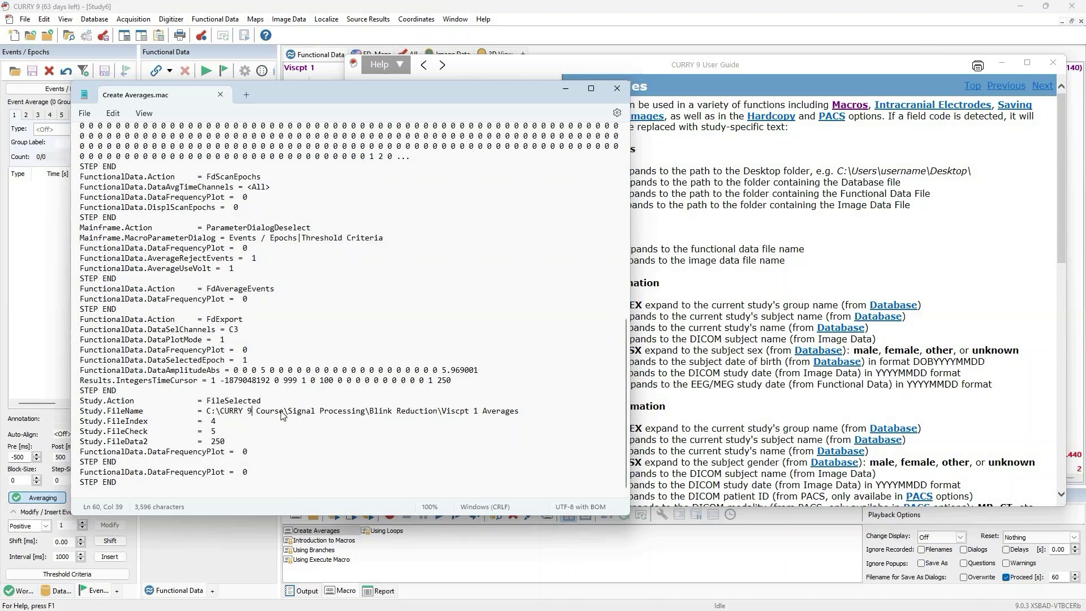
left_click_drag(207, 411, 437, 411)
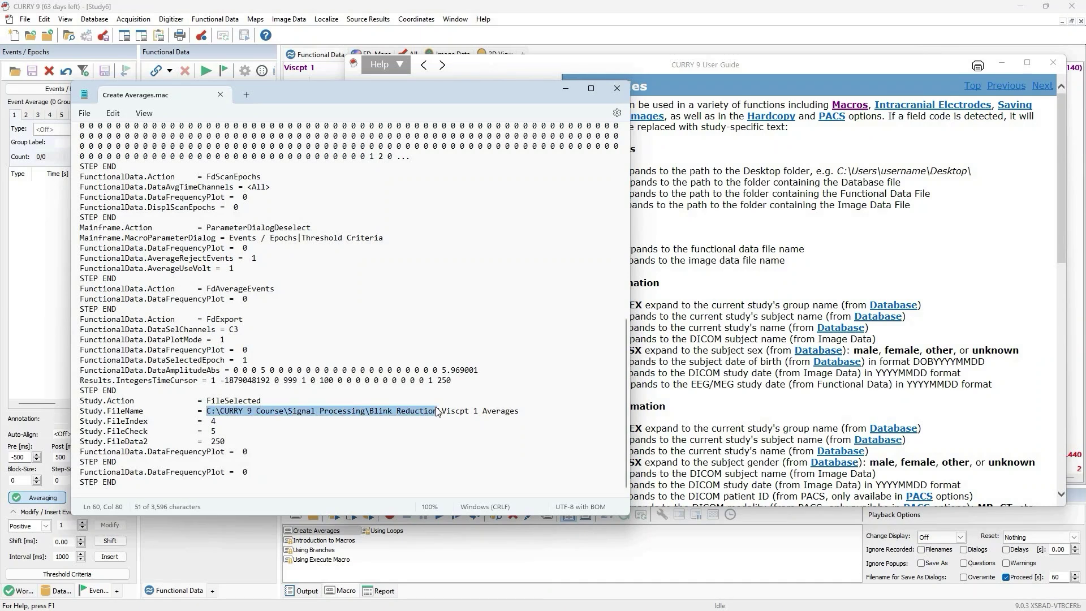
key("BackSpace")
type("*DF")
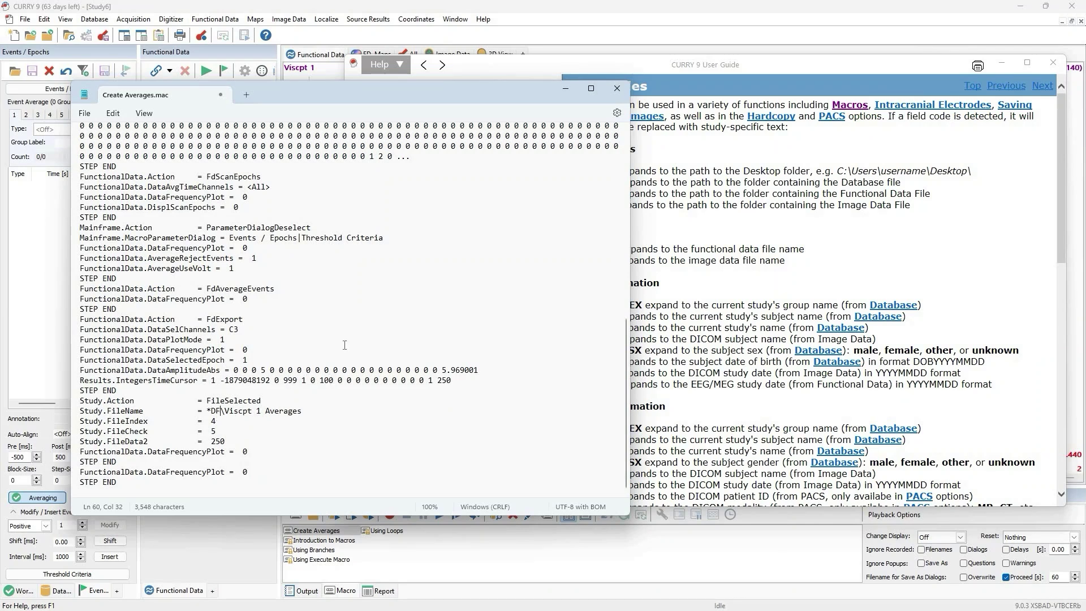
- Look up the functional data file name code and replace Viscpt 1 in the Study.FileName line with *DN, keeping the Averages suffix
left_click(534, 68)
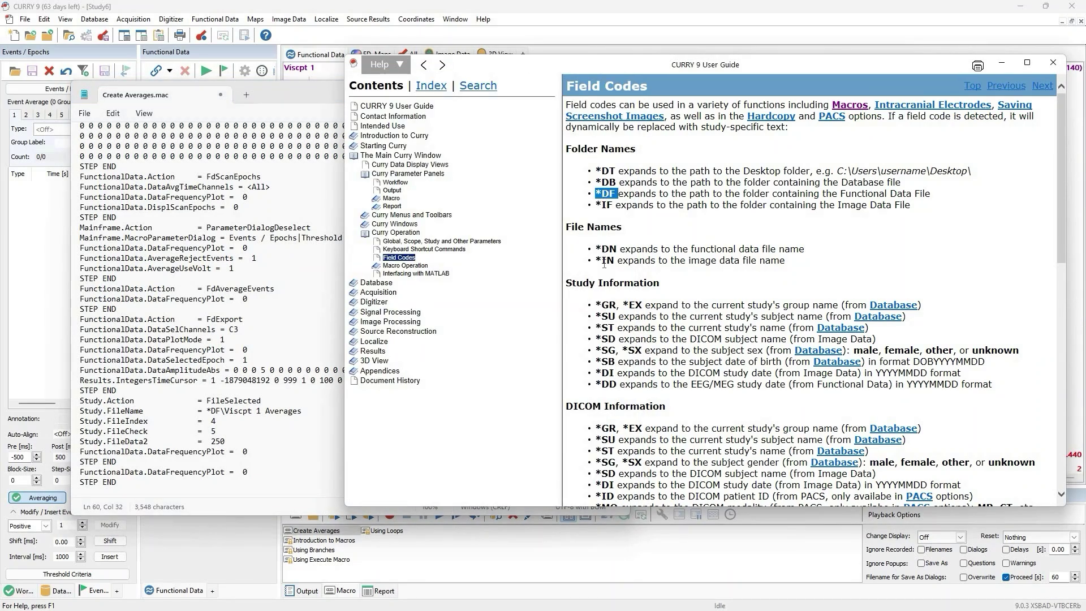
double_click(614, 249)
key("alt+Tab")
key("Right")
key("shift+Right")
key("shift+Right")
key("shift+Right")
key("shift+Right")
key("shift+Right")
key("shift+Right")
key("shift+Right")
key("shift+Right")
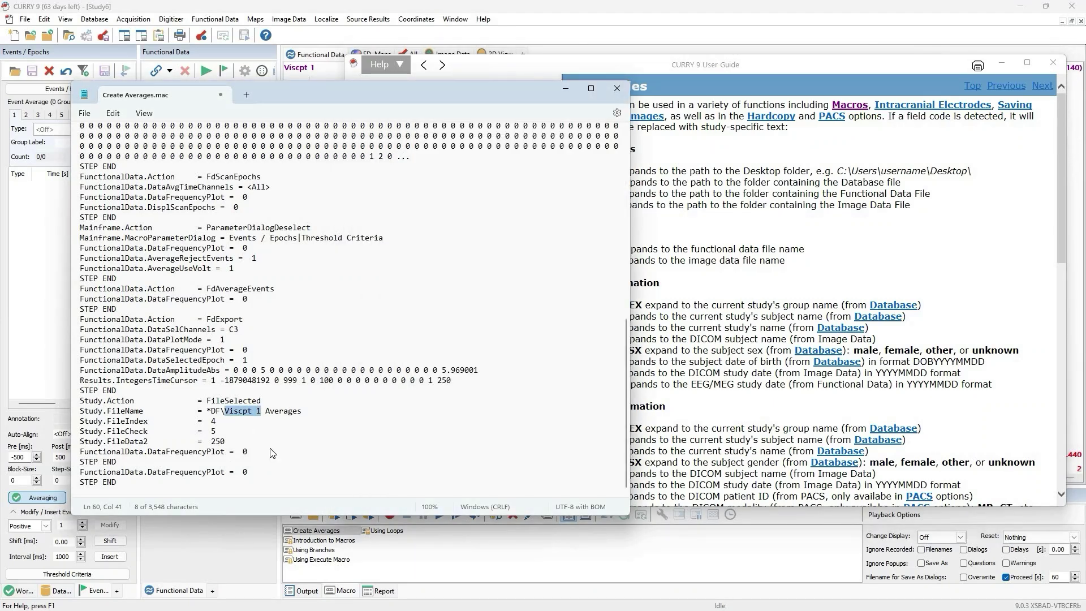
type("*DN")
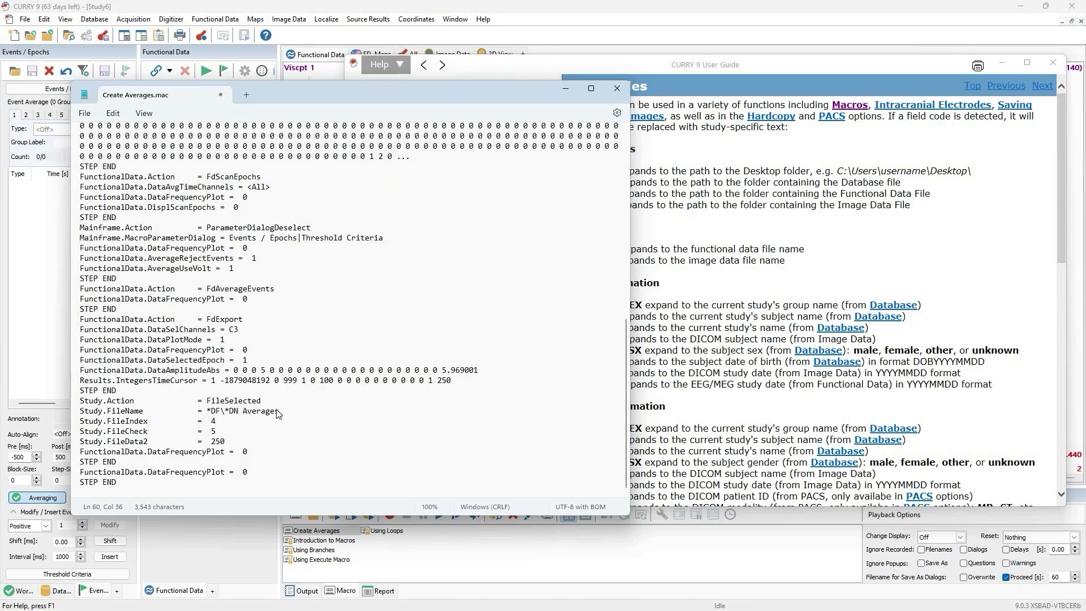
left_click_drag(238, 412, 279, 416)
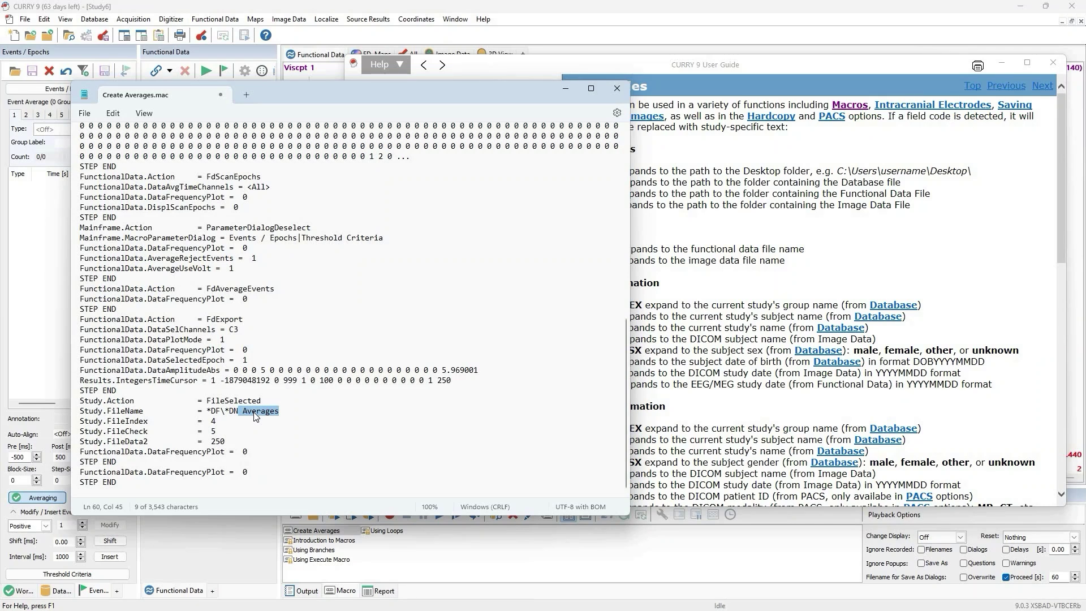
left_click(285, 412)
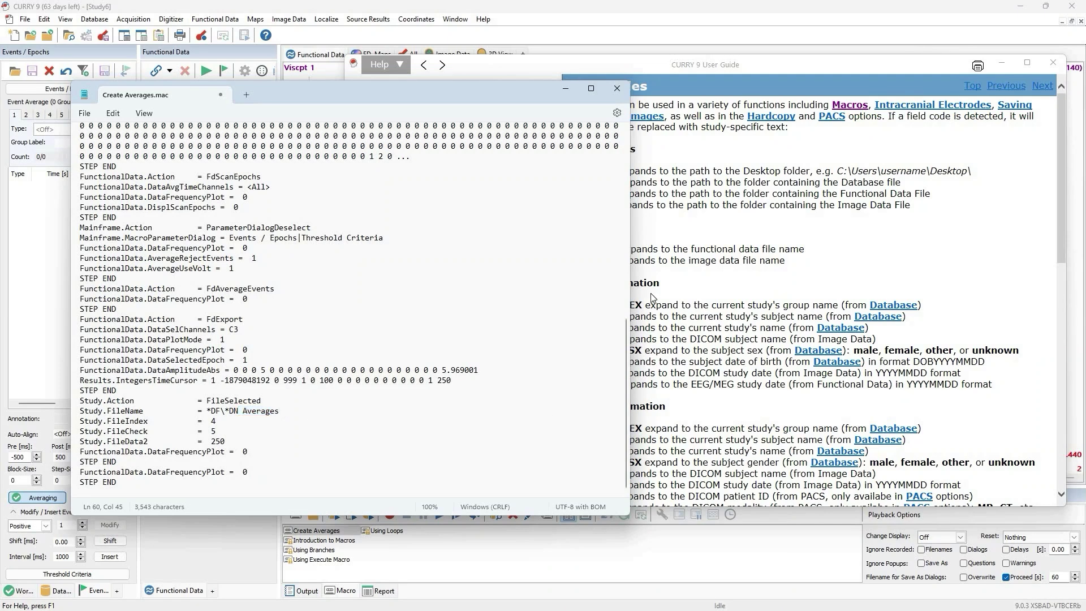
- Read through the remaining field codes for study information, parameters, numbering and dates, and close the user guide
left_click(643, 257)
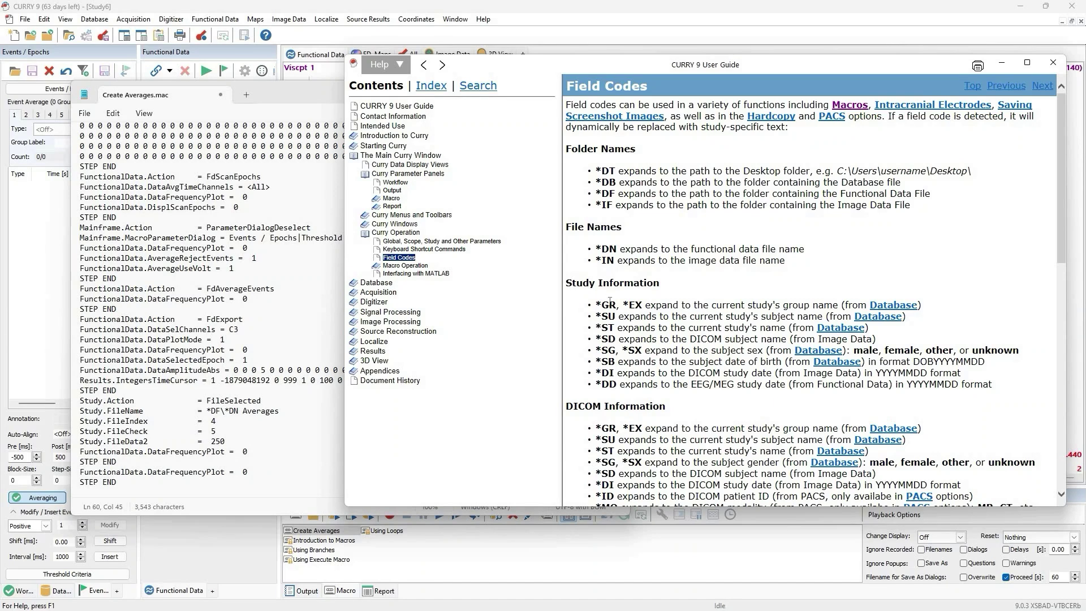
scroll(610, 300, "down", 4)
scroll(623, 403, "down", 2)
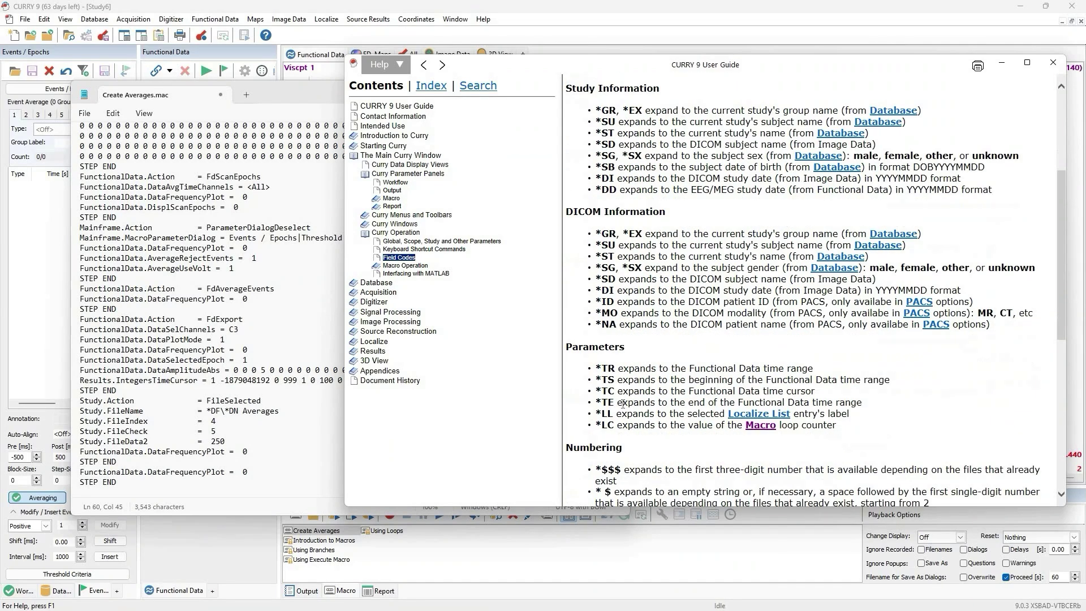
scroll(622, 404, "down", 5)
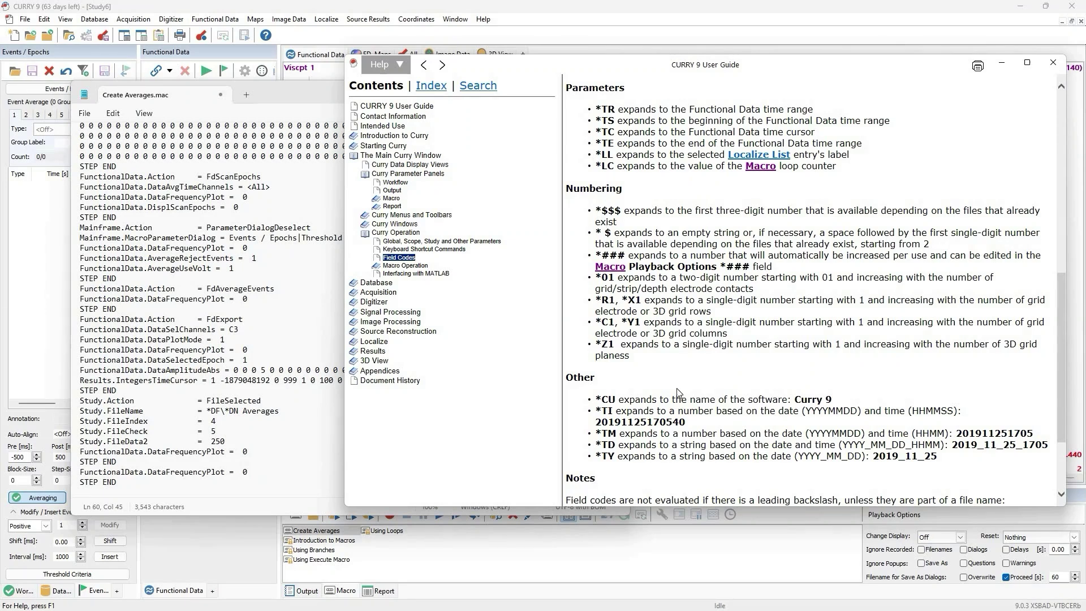
scroll(680, 390, "down", 3)
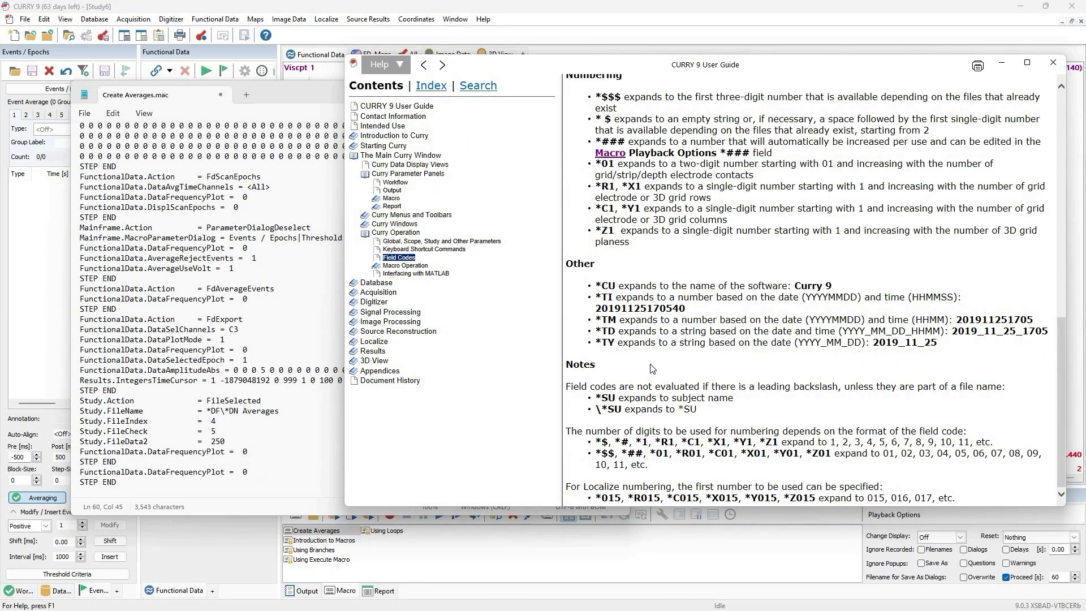
scroll(653, 370, "up", 15)
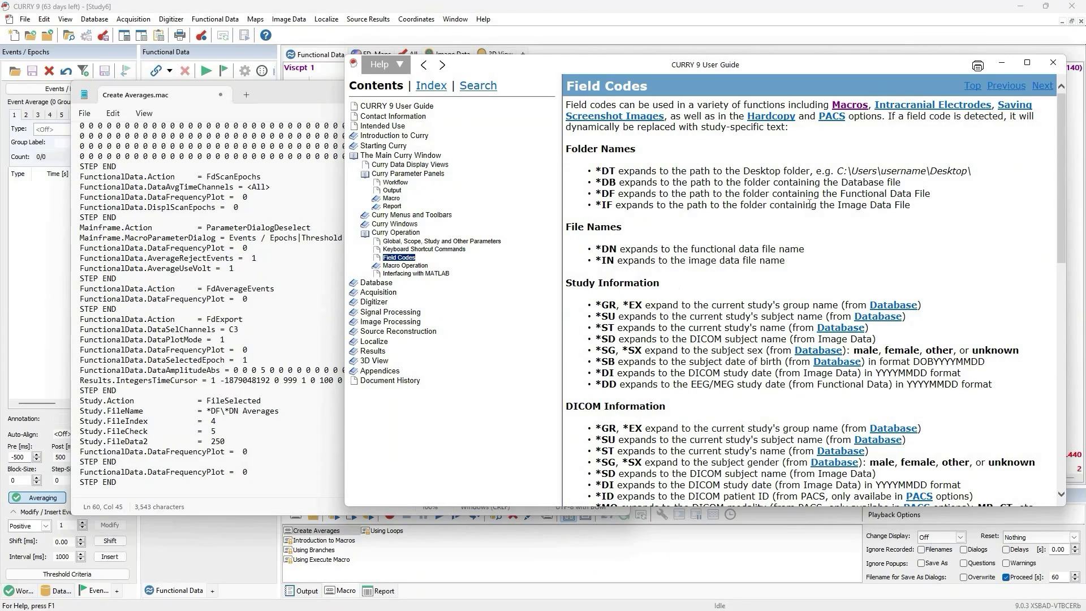
left_click(1052, 63)
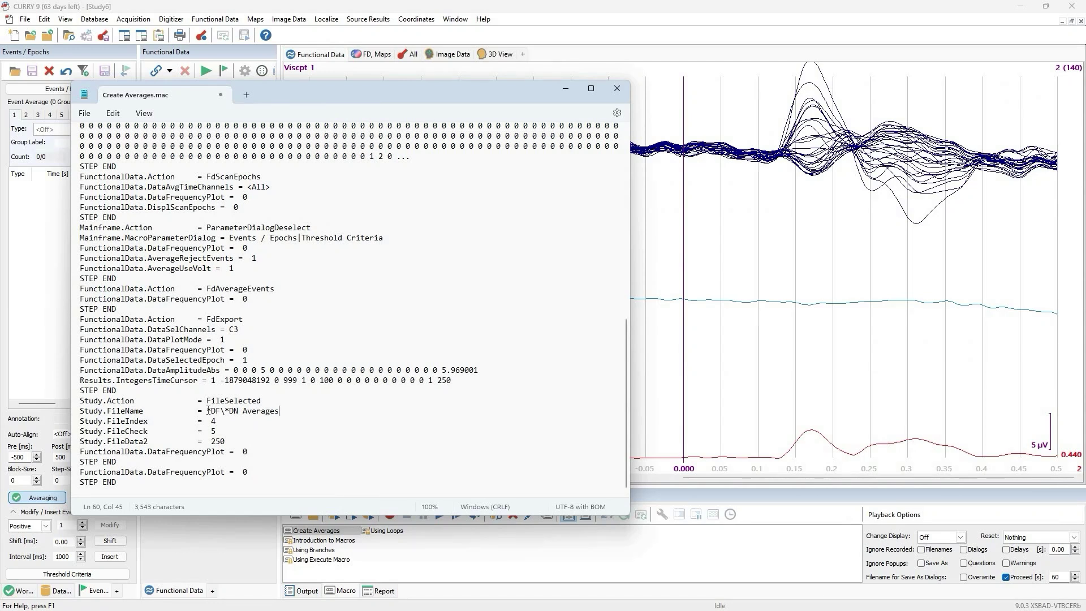
- Check the *DF\*DN Averages file name, save the edited Create Averages macro and close the text editor
left_click_drag(207, 410, 240, 415)
left_click(283, 421)
left_click(84, 113)
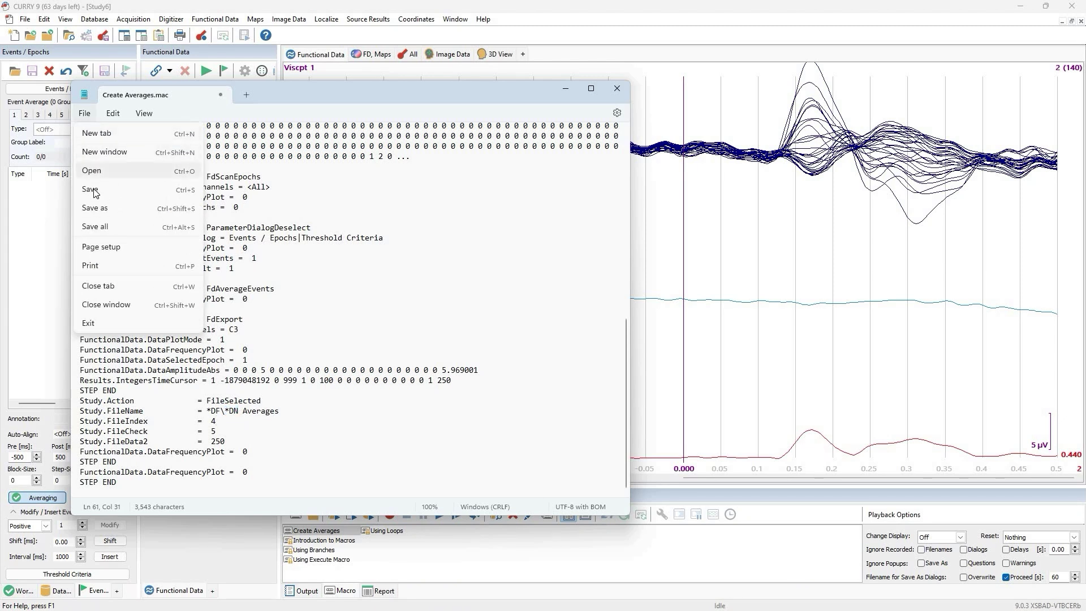
left_click(95, 193)
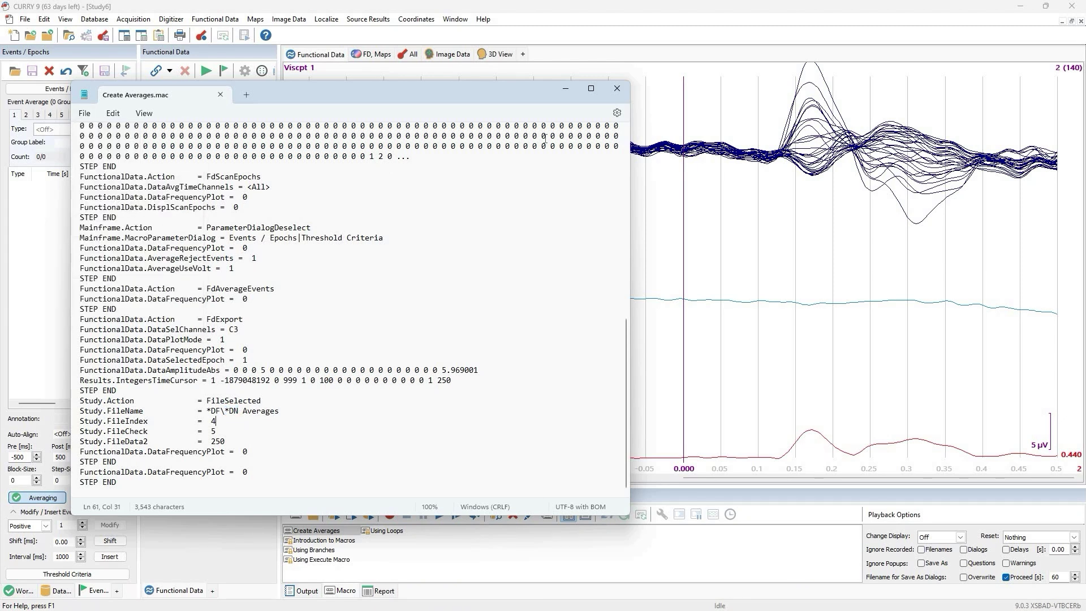
left_click(616, 89)
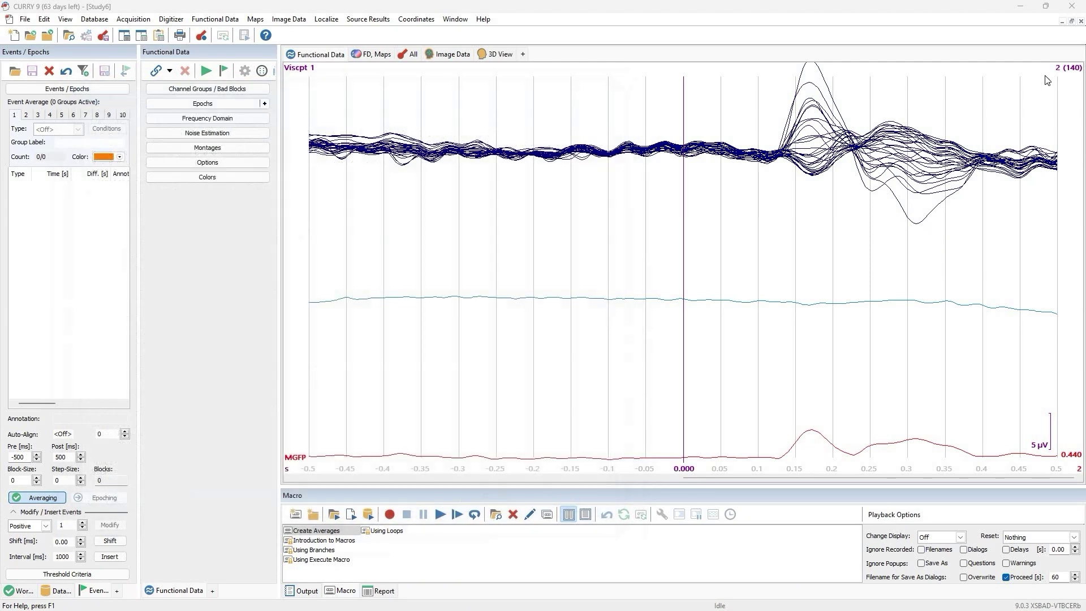
- Close the open study and run the Create Averages macro on Viscpt 2.cnt and Viscpt 3.cnt, auto-detecting parameters for unparameterized files
left_click(1081, 22)
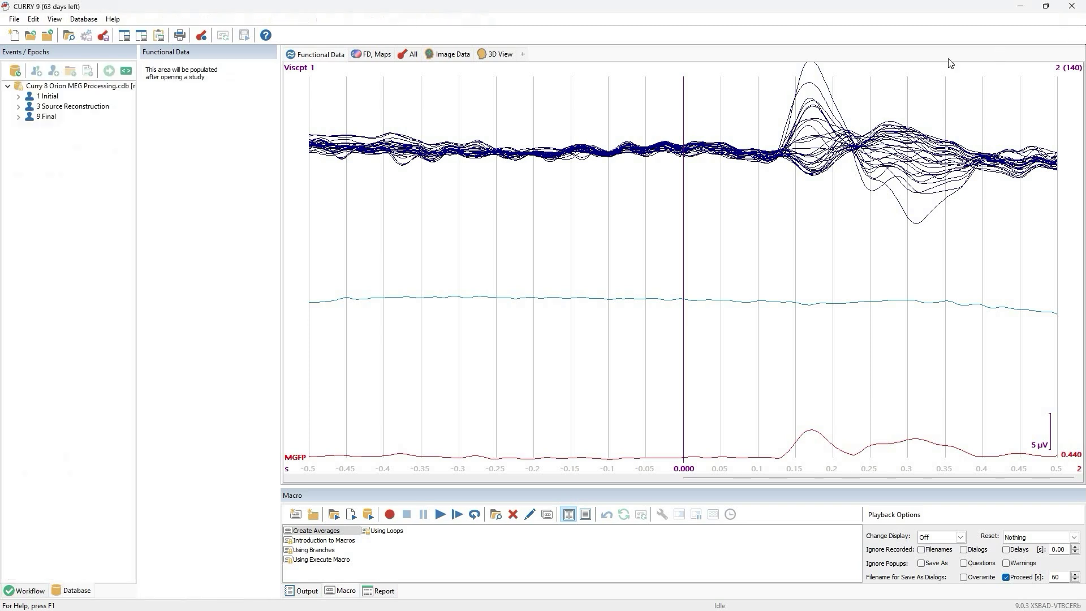
left_click(317, 532)
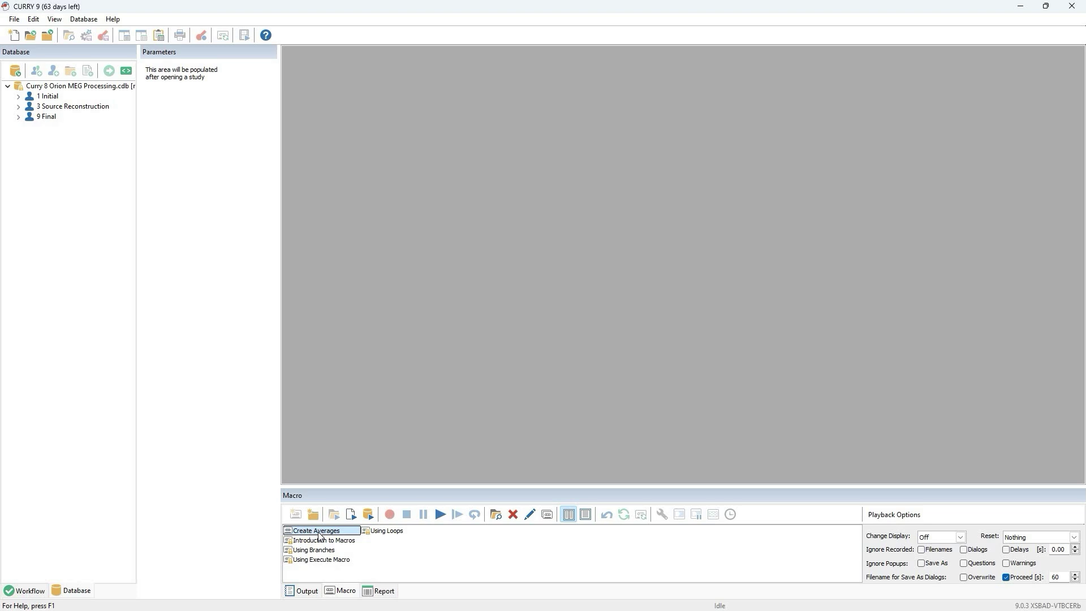
left_click(351, 516)
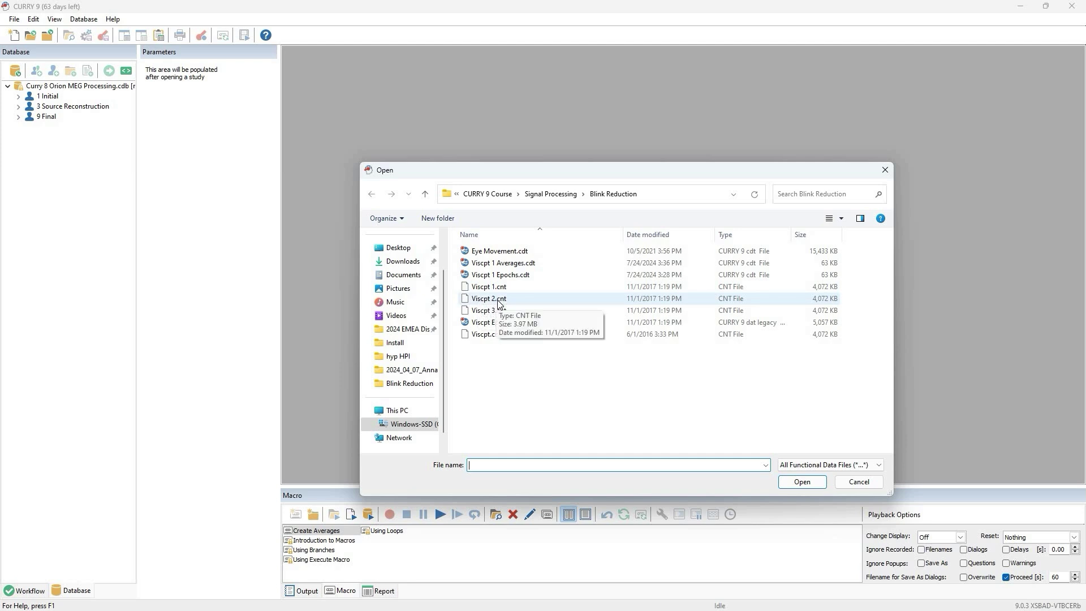
left_click(500, 304)
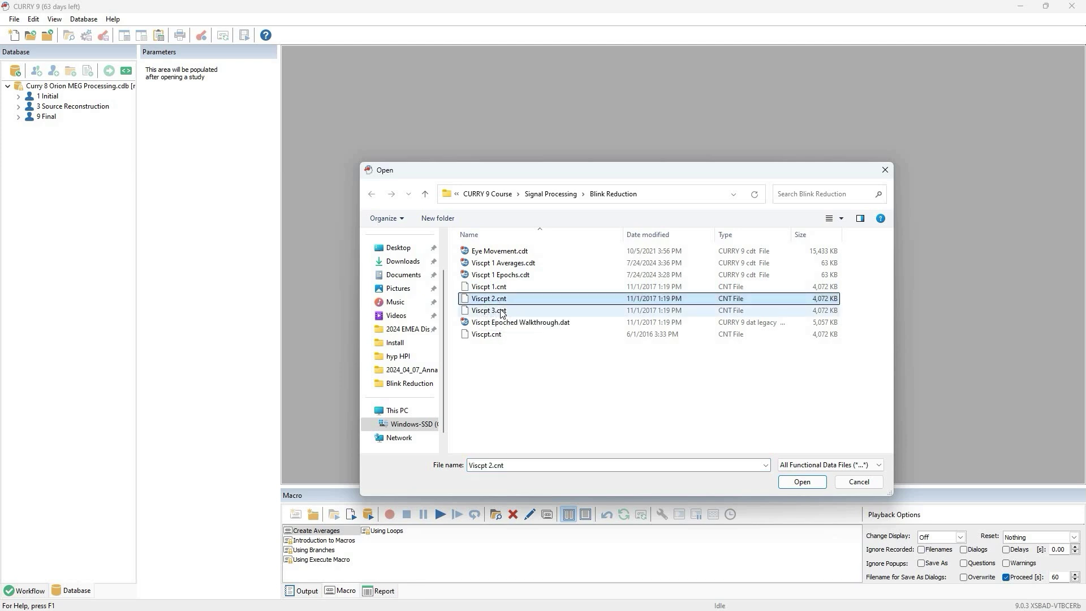
left_click(509, 310, "ctrl")
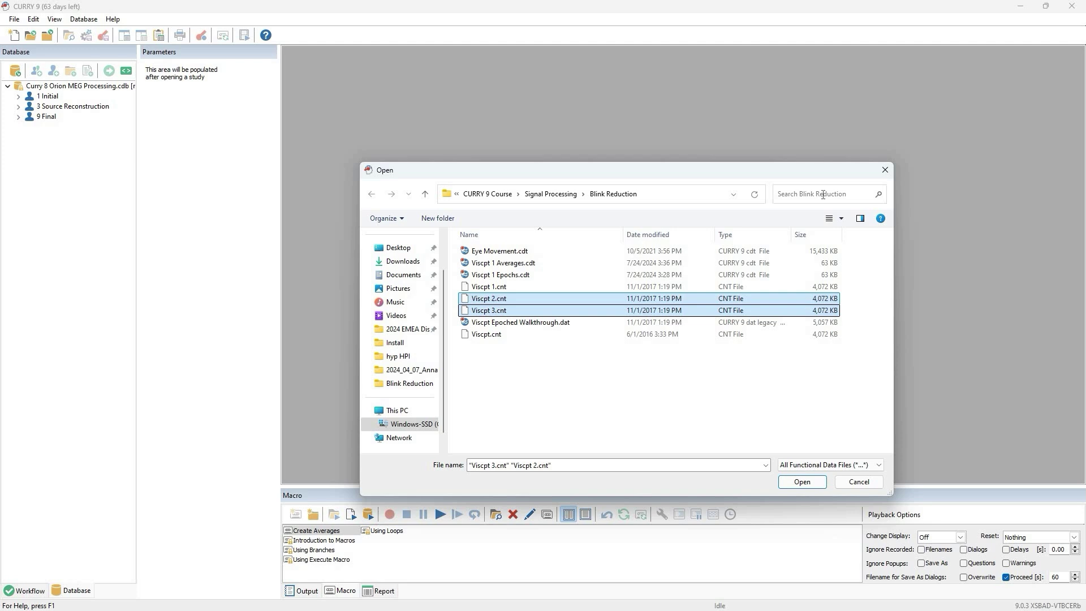
left_click(815, 488)
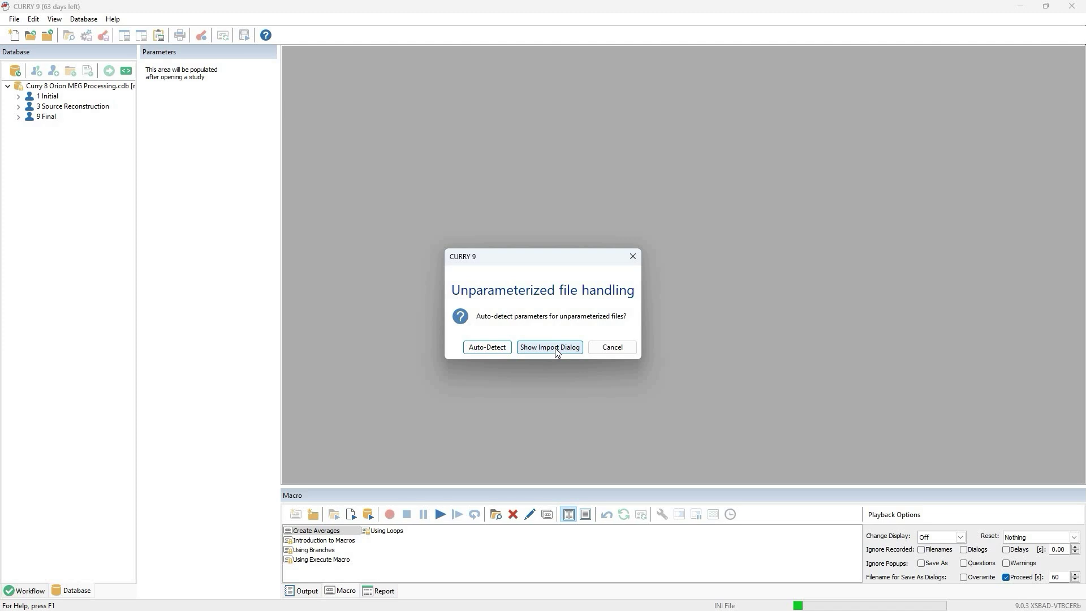
left_click(479, 349)
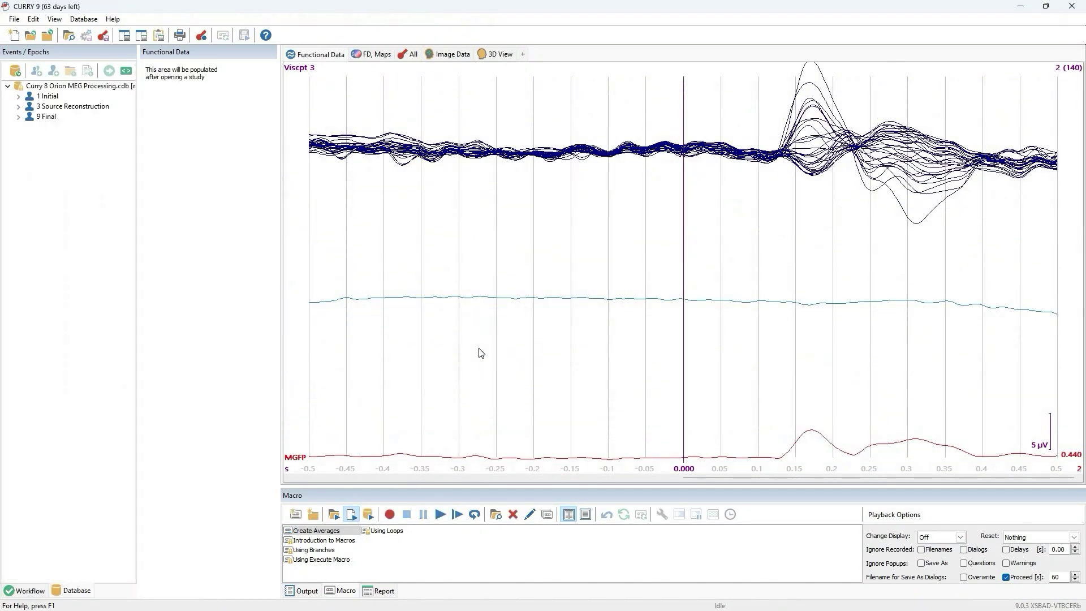
key("Return")
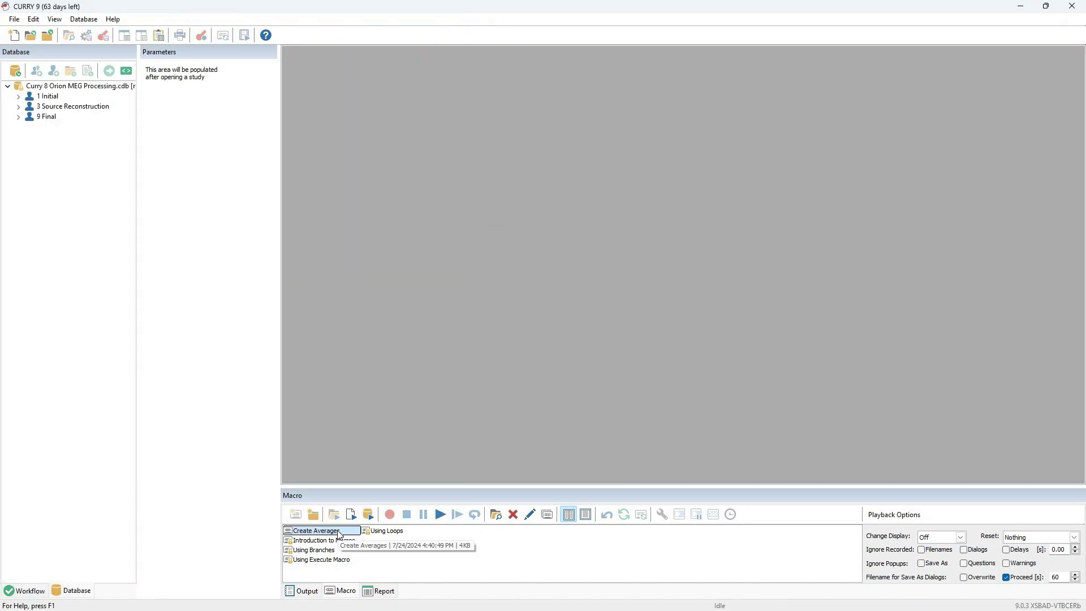
- Switch to the Blink Reduction folder in File Explorer and check the Averages files against the Viscpt 2.cnt and Viscpt 3.cnt source files
key("alt+Tab")
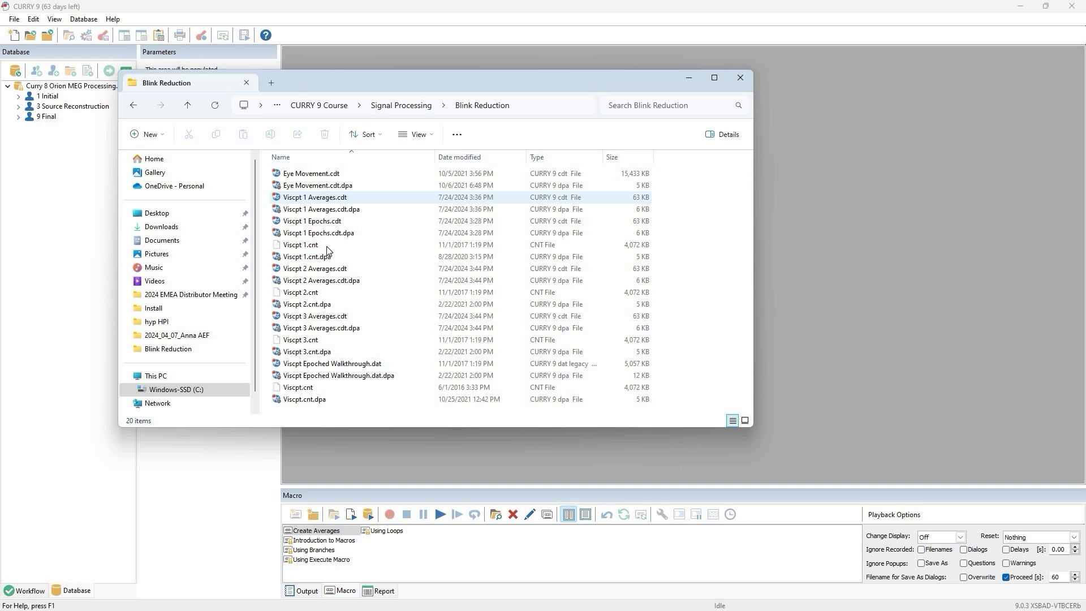
left_click(315, 296)
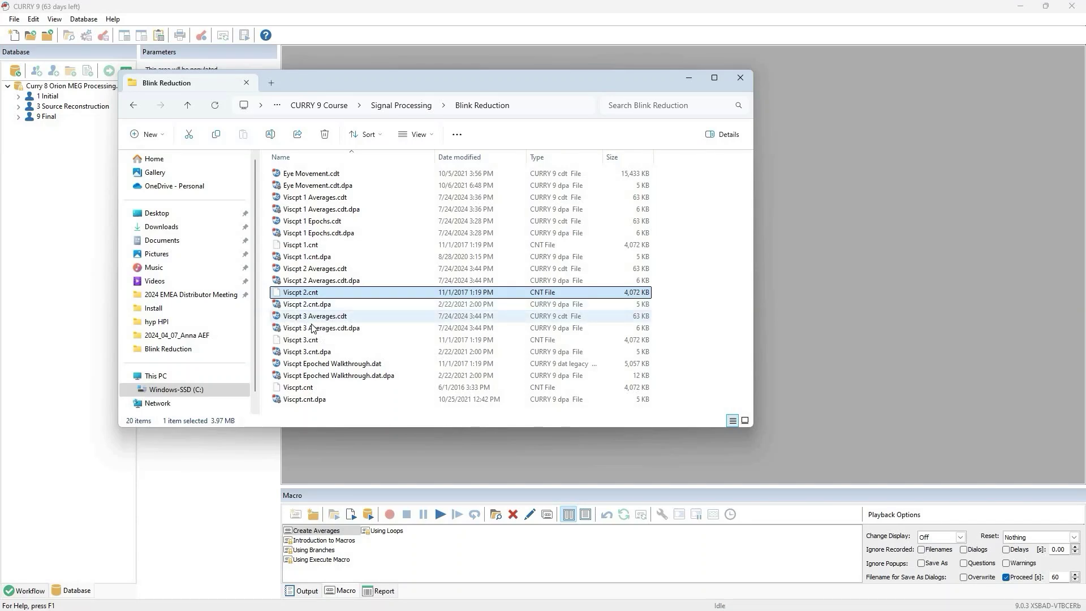
left_click(317, 317)
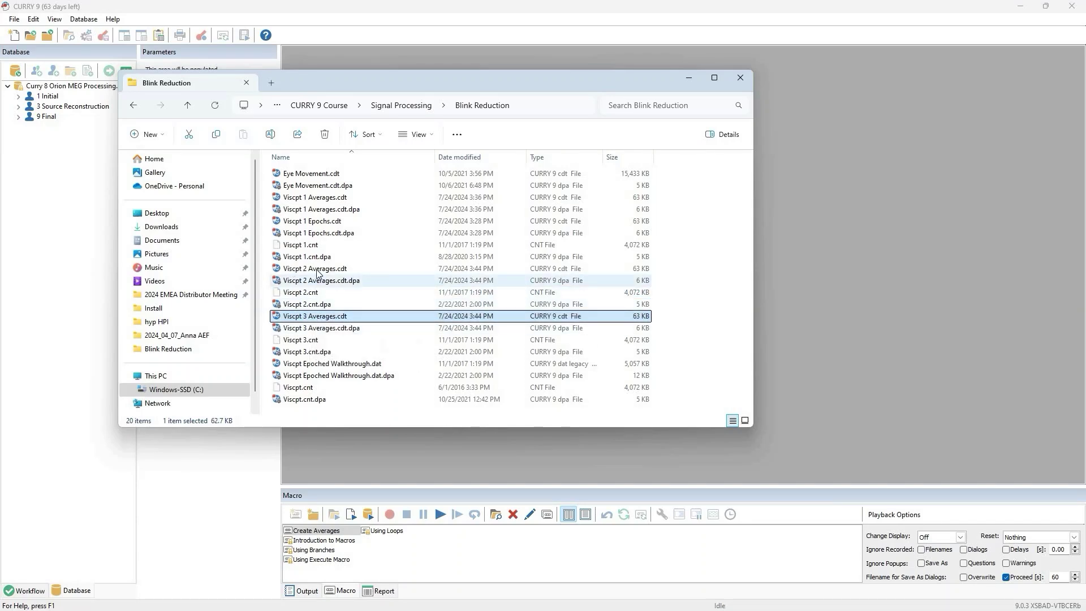
left_click(295, 270)
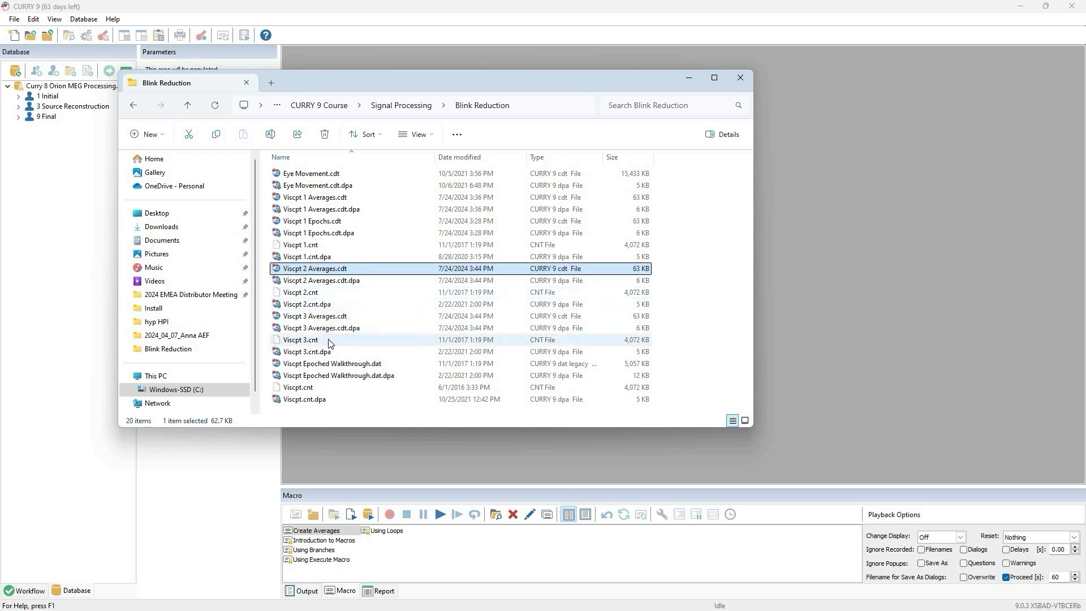
left_click(301, 341)
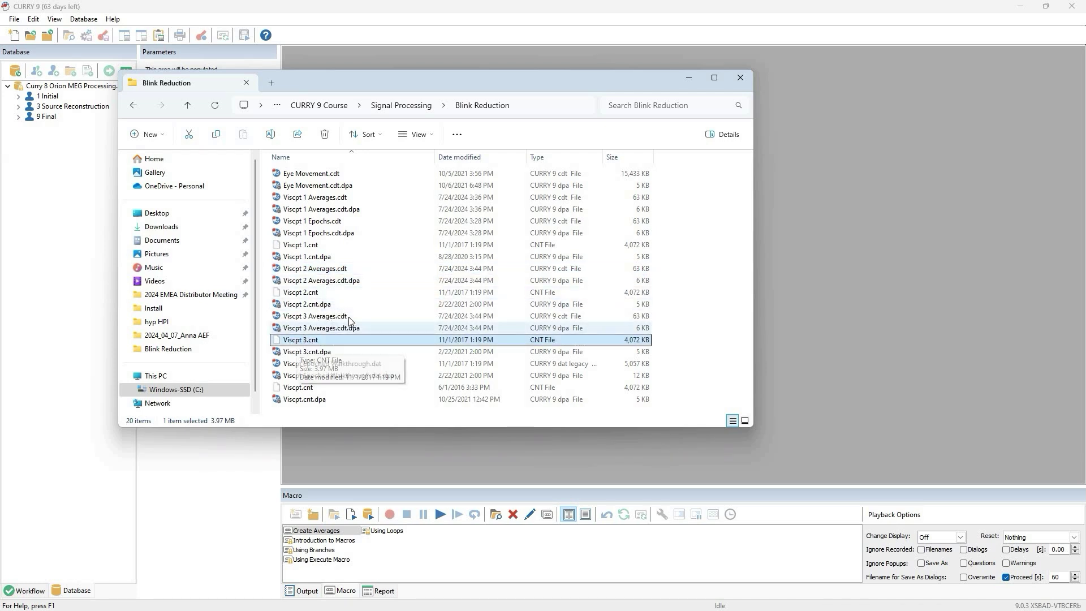
left_click(332, 317)
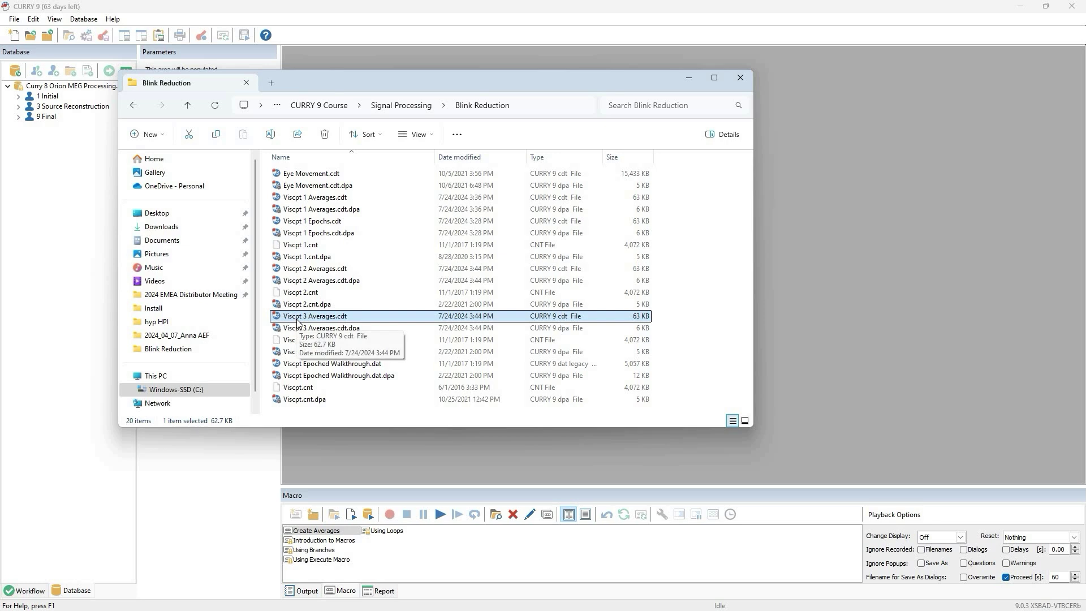